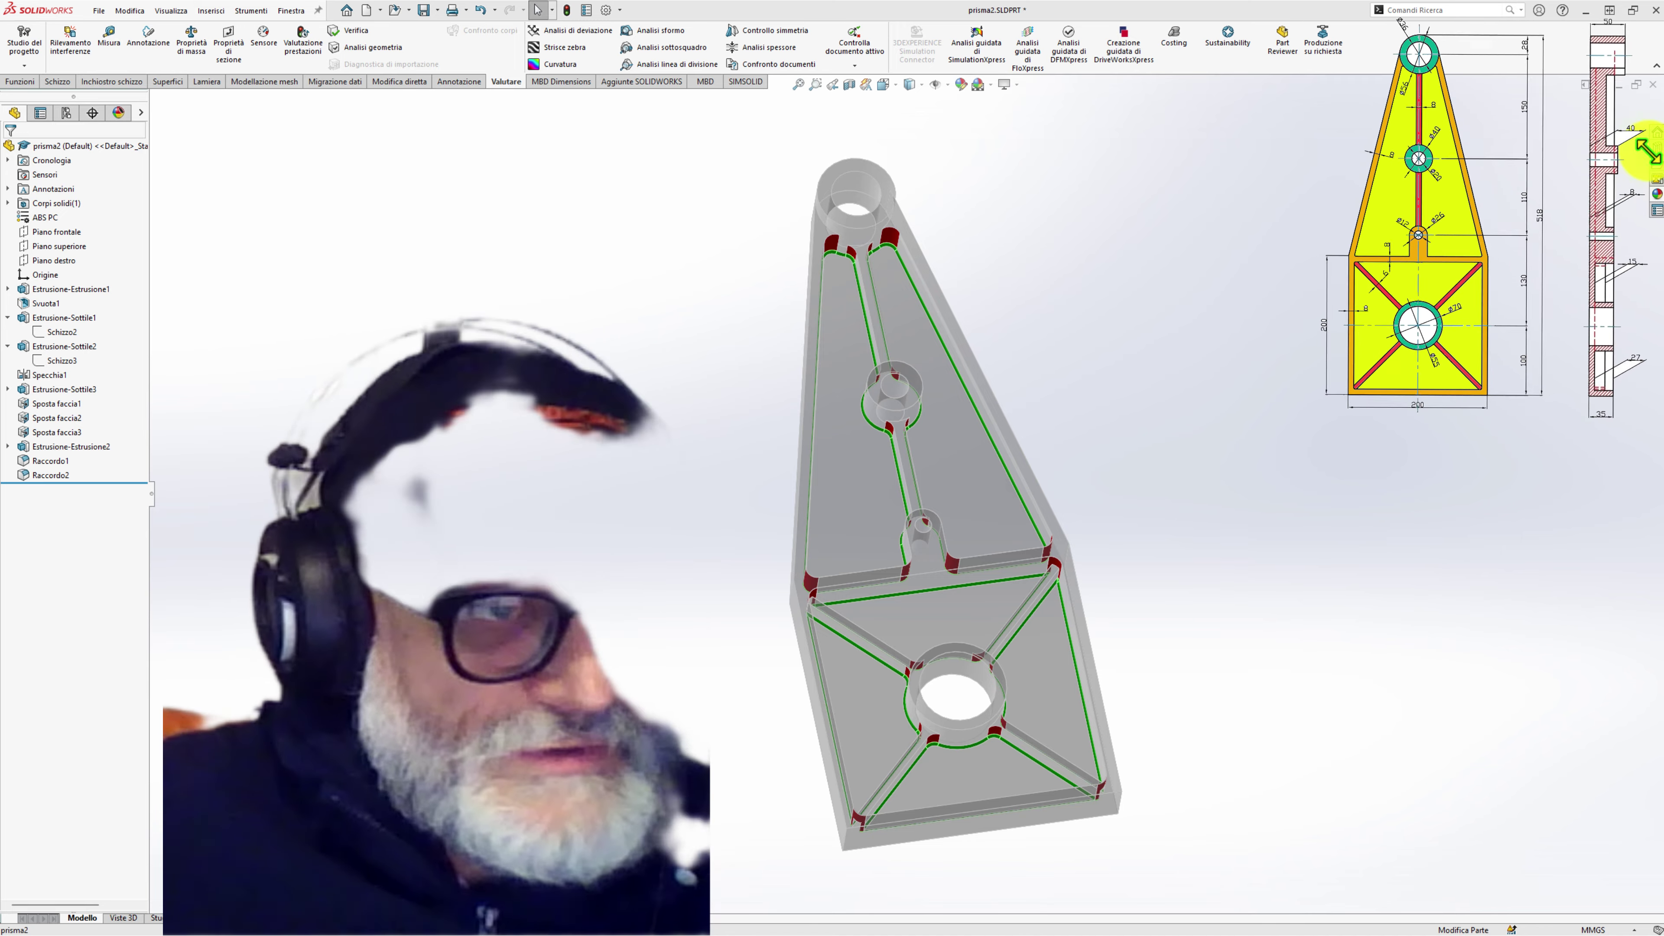
Orbit the part toward a front view and roll it back to just below Estrusione-Sottile1.
mouse_move(1181, 521)
middle_down()
mouse_move(1033, 675)
mouse_move(1132, 768)
middle_up()
scroll(1113, 688, down, 2)
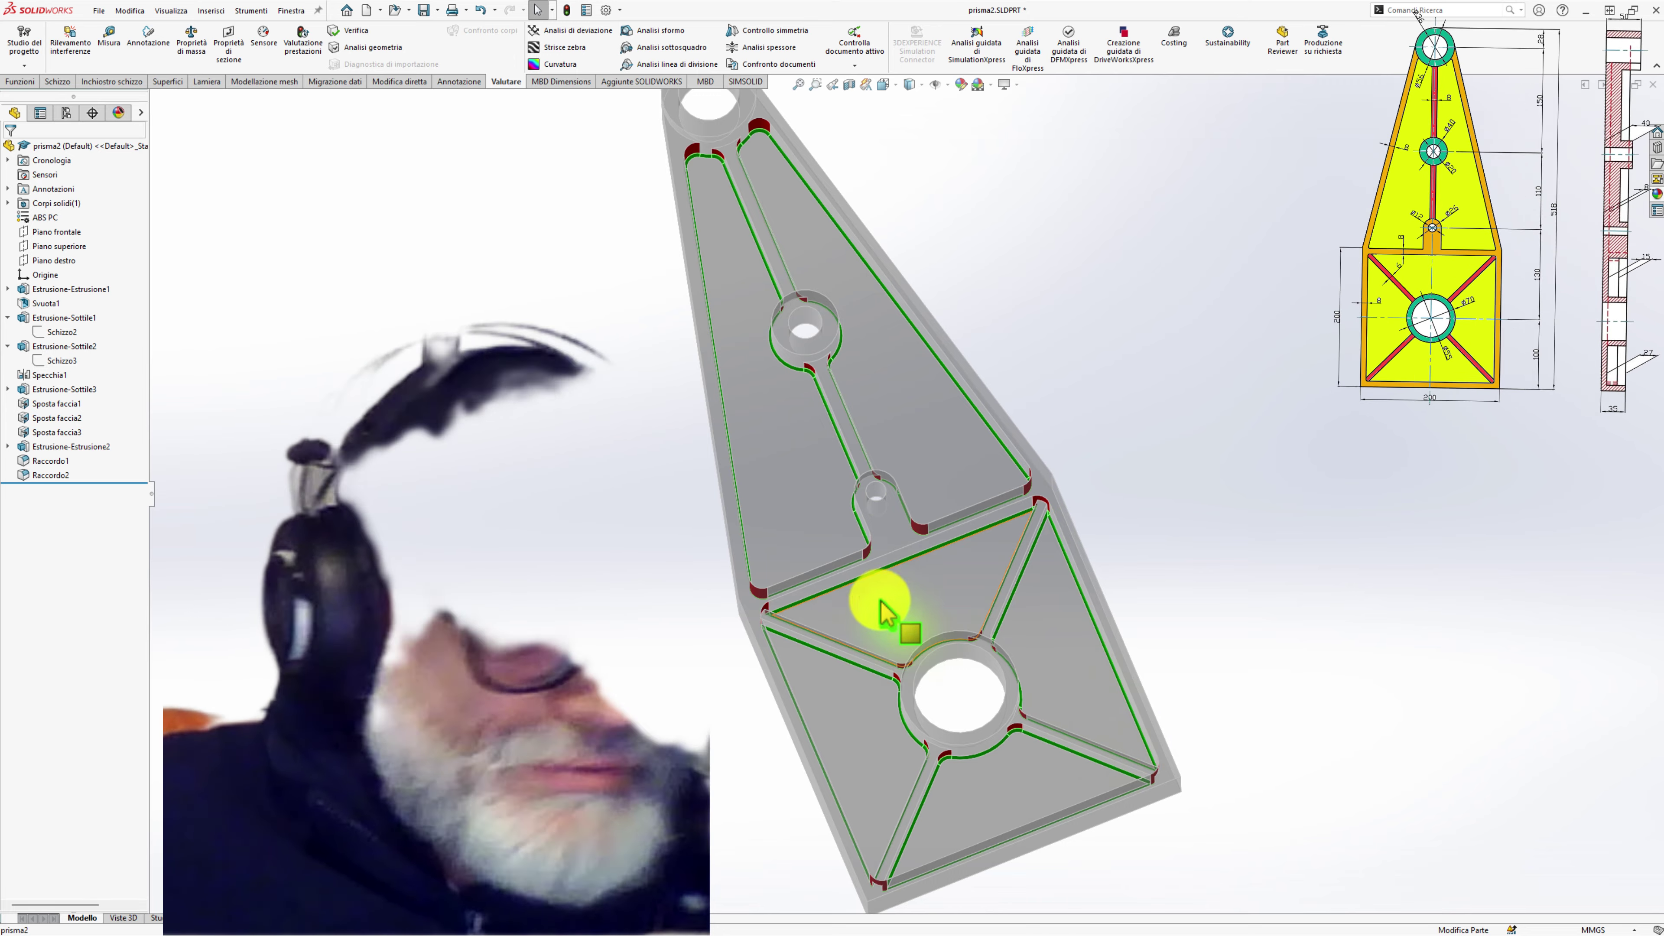
mouse_move(880, 601)
middle_down()
mouse_move(832, 728)
mouse_move(933, 728)
middle_up()
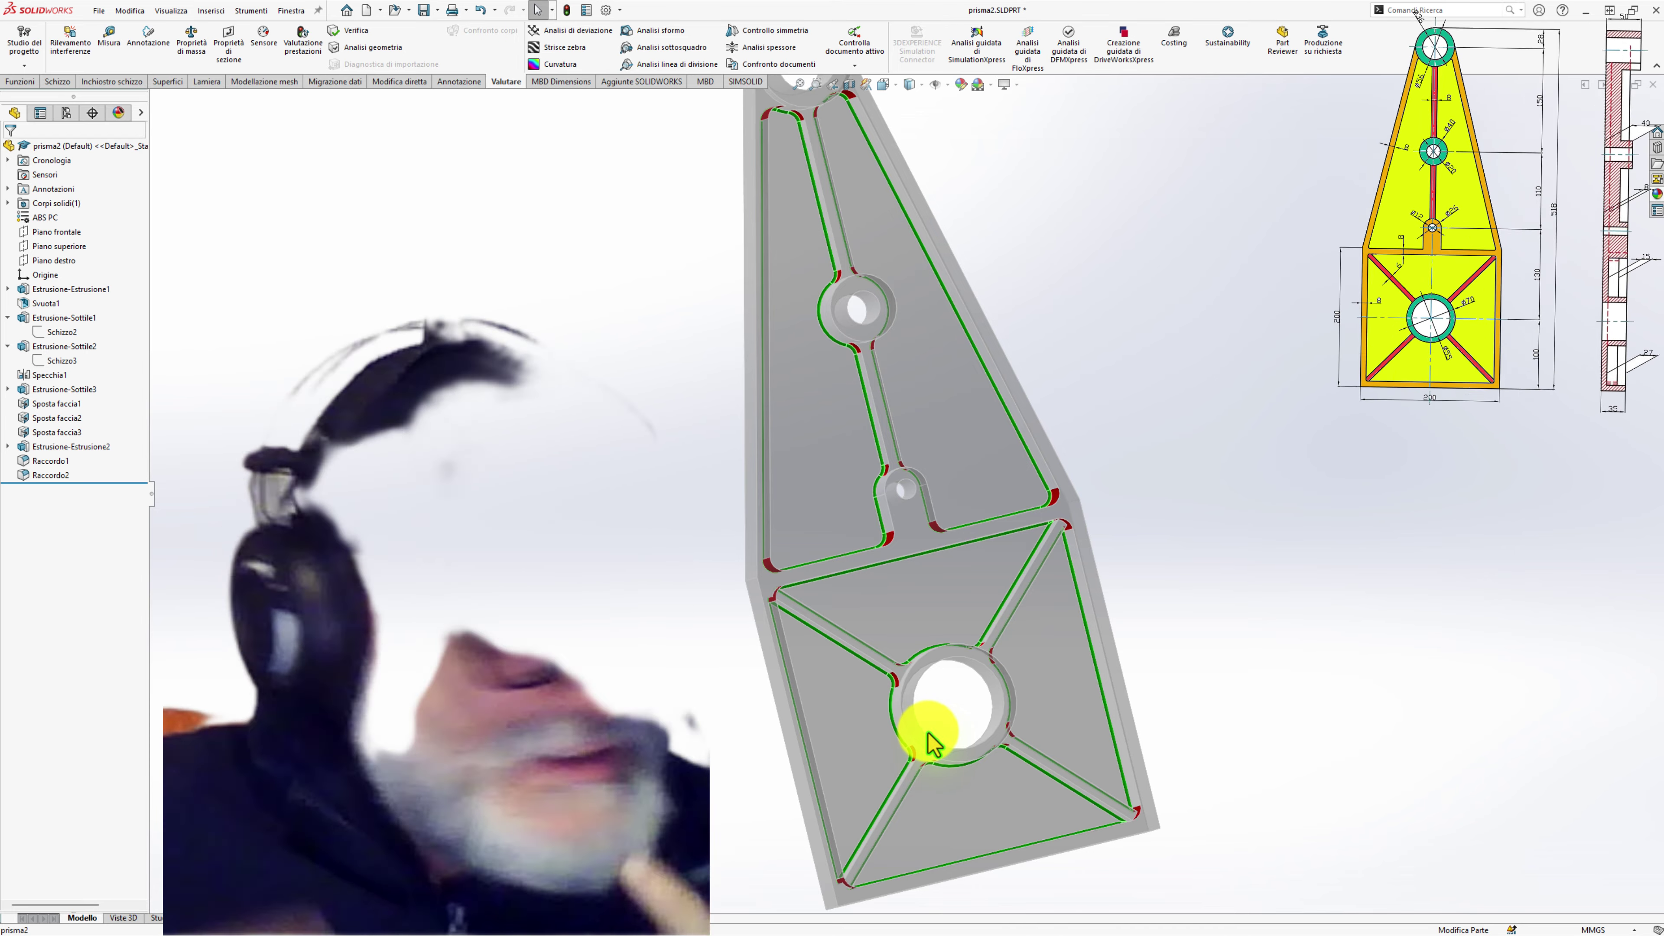
drag(933, 744, 674, 662)
drag(139, 484, 140, 339)
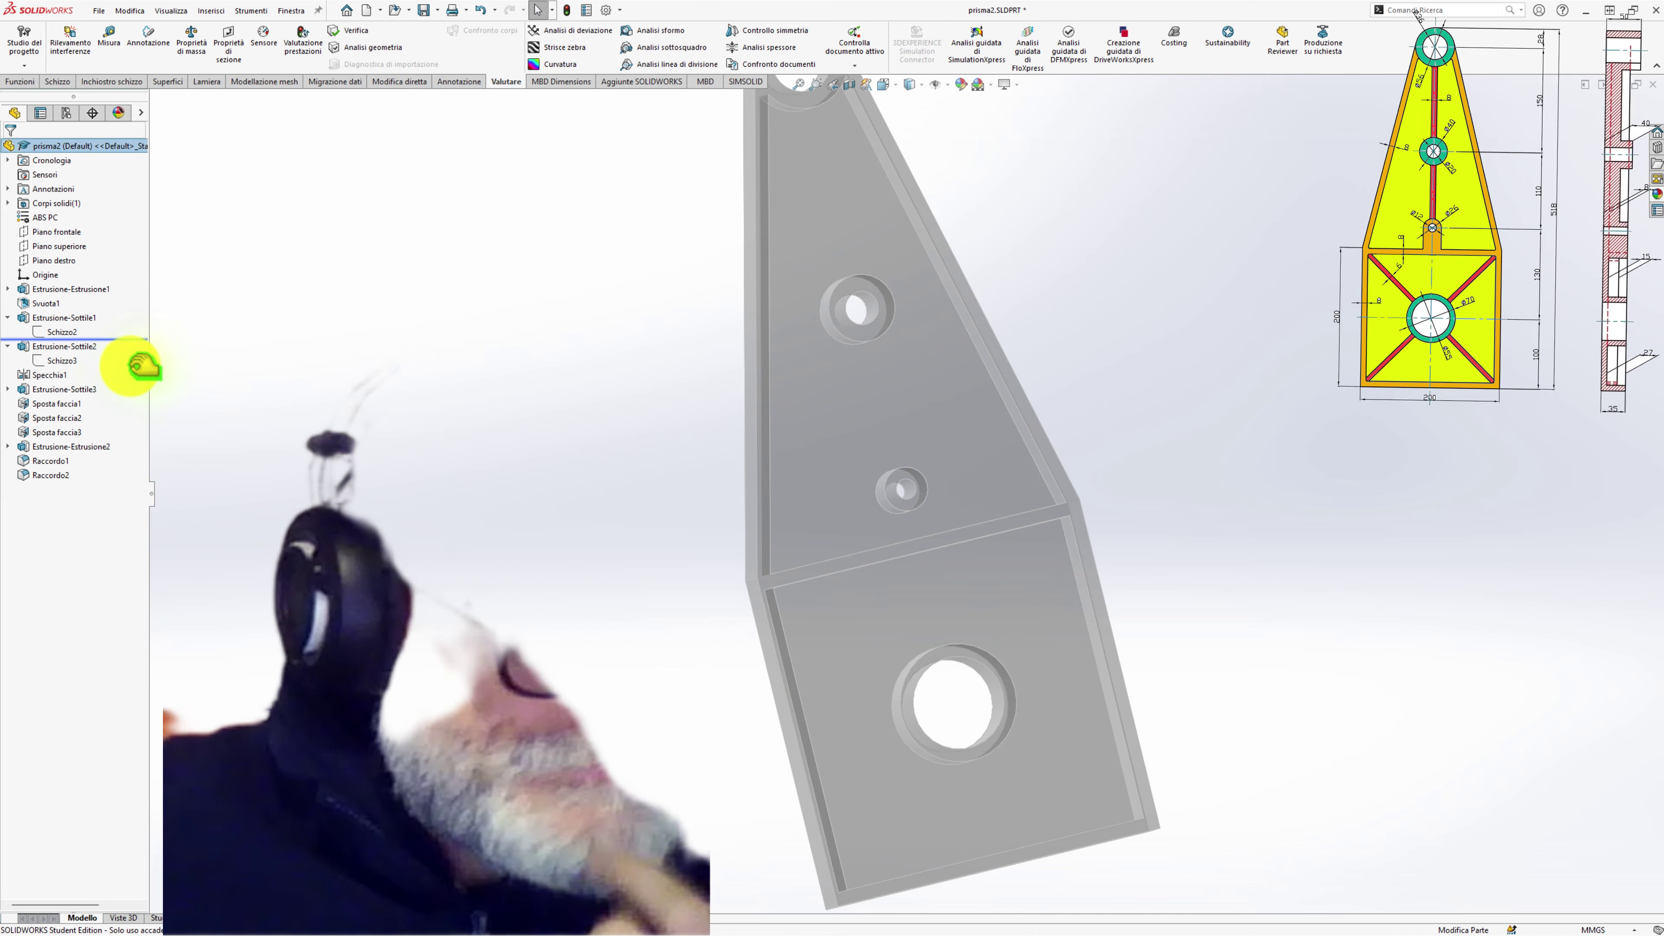
Select the plate's rim edge and read its owner as Estrusione-Sottile1 > Schizzo2.
scroll(727, 633, down, 3)
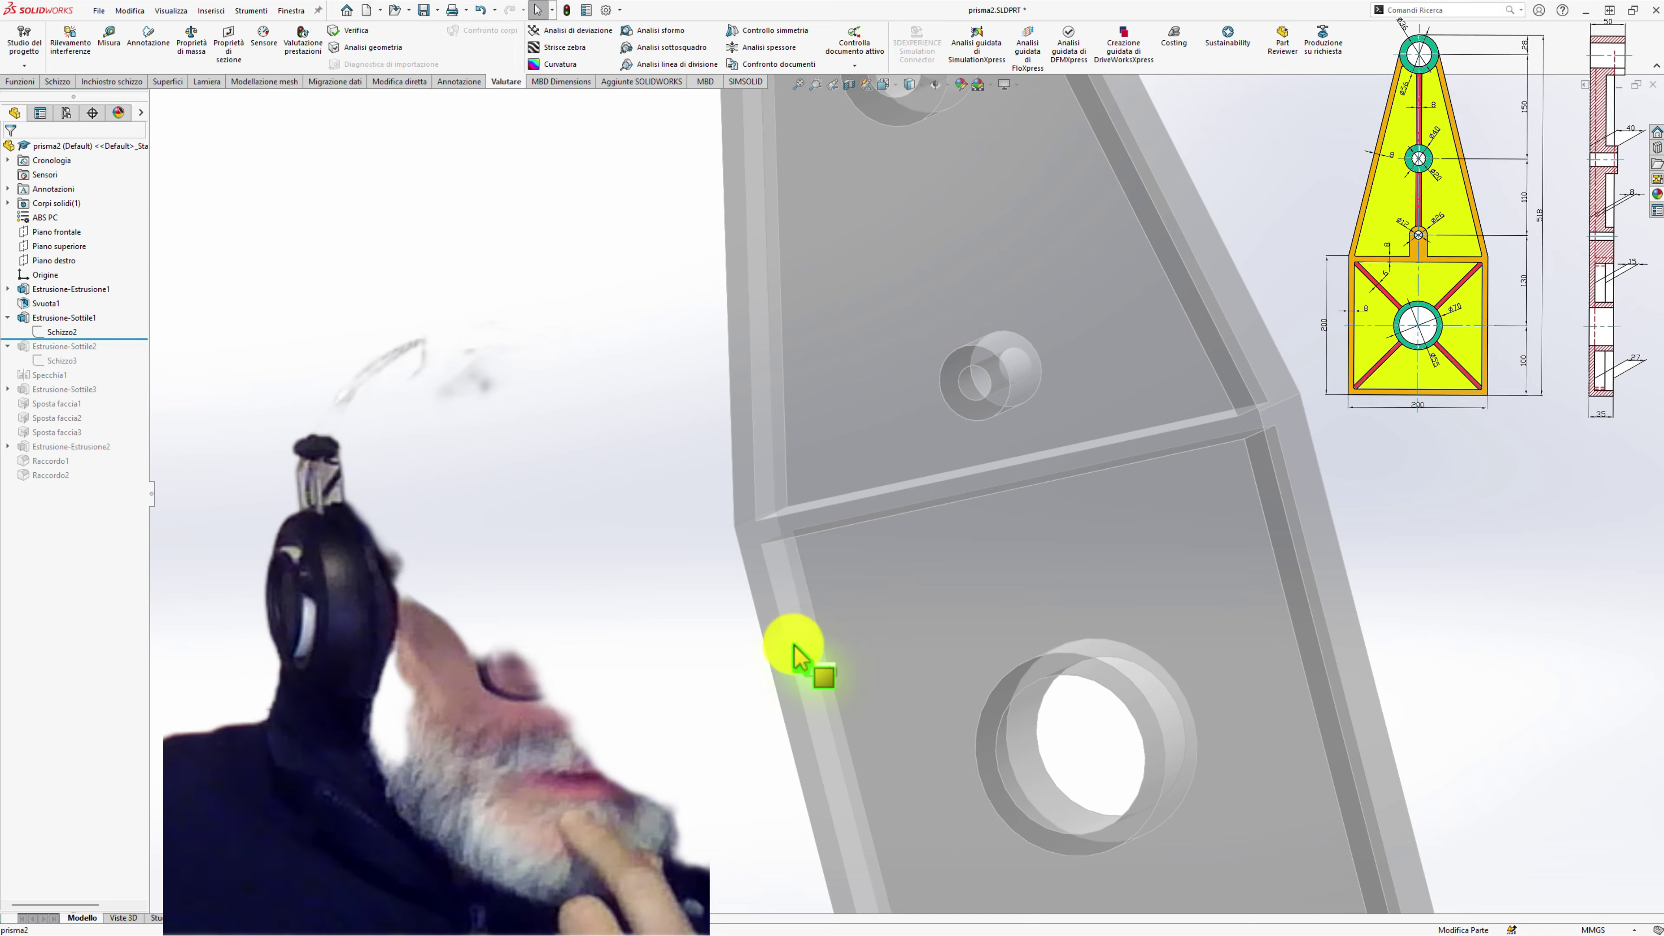
click(790, 649)
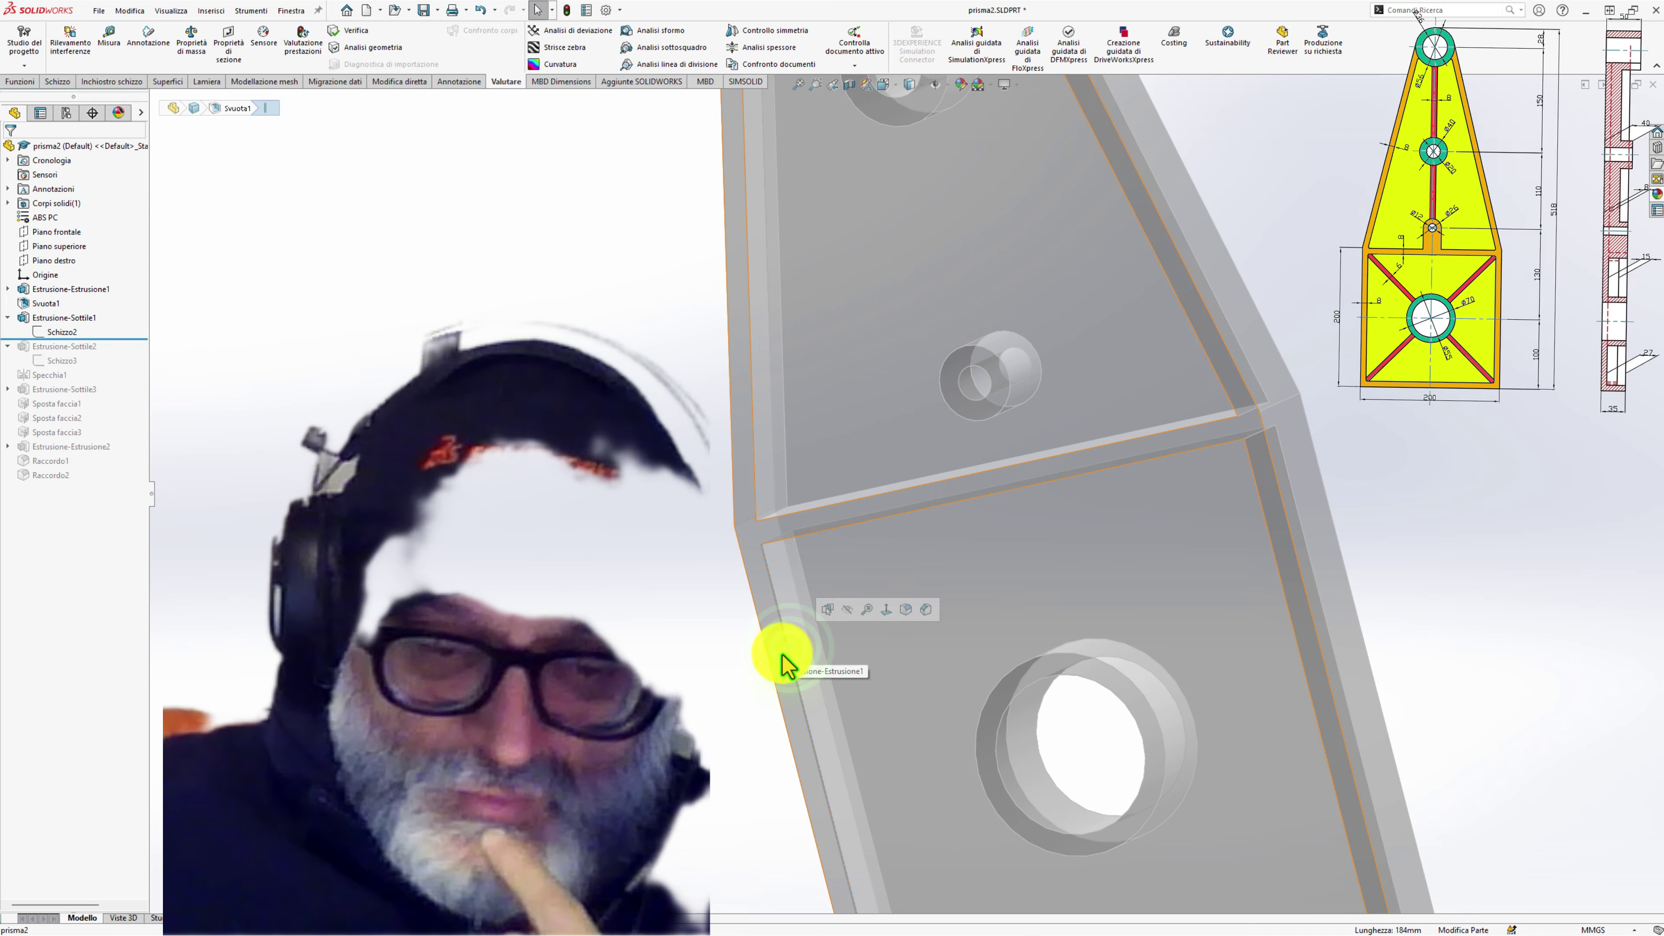
click(791, 534)
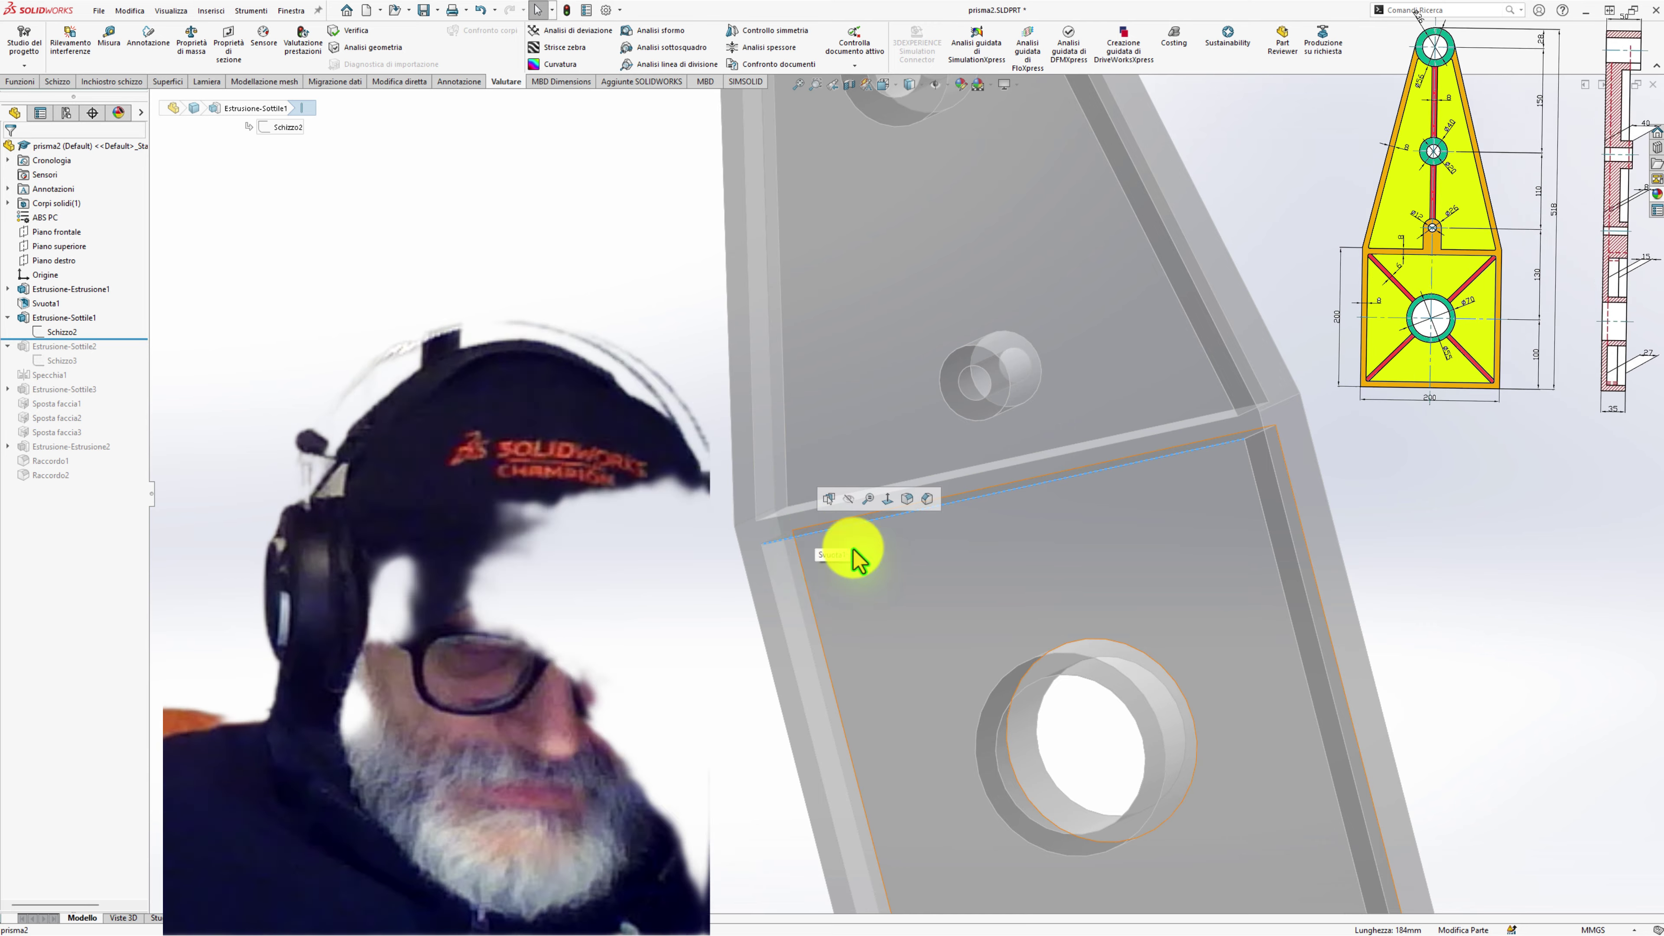
scroll(855, 560, up, 3)
middle_drag(940, 613, 995, 531)
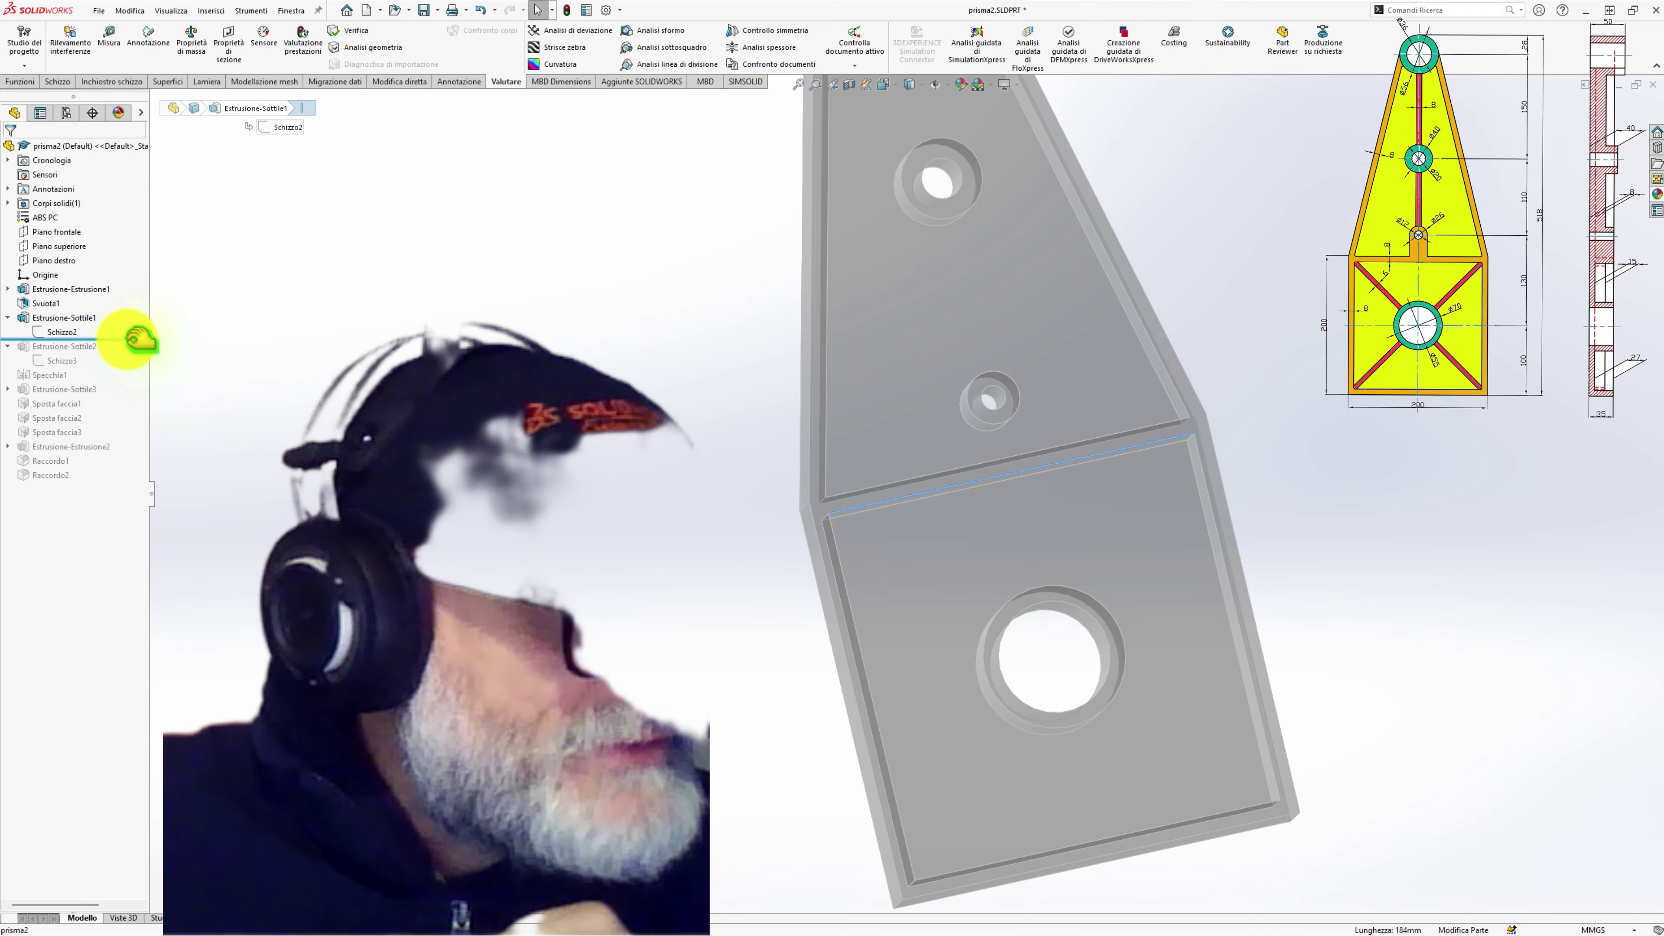
drag(140, 340, 131, 310)
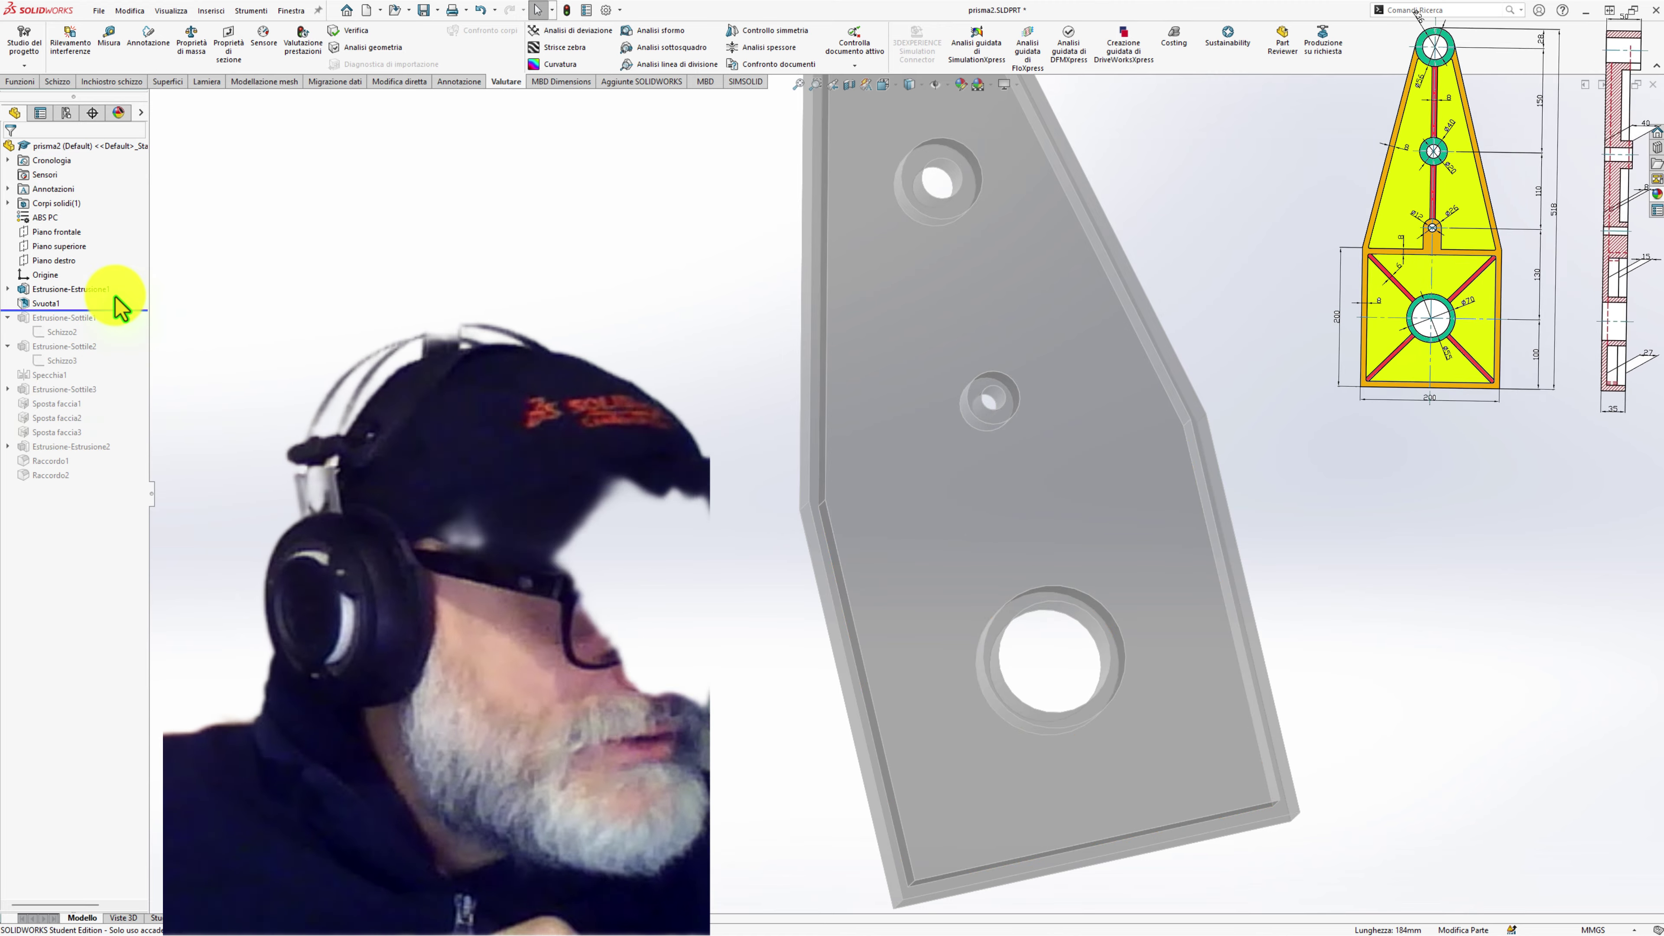
drag(114, 308, 113, 352)
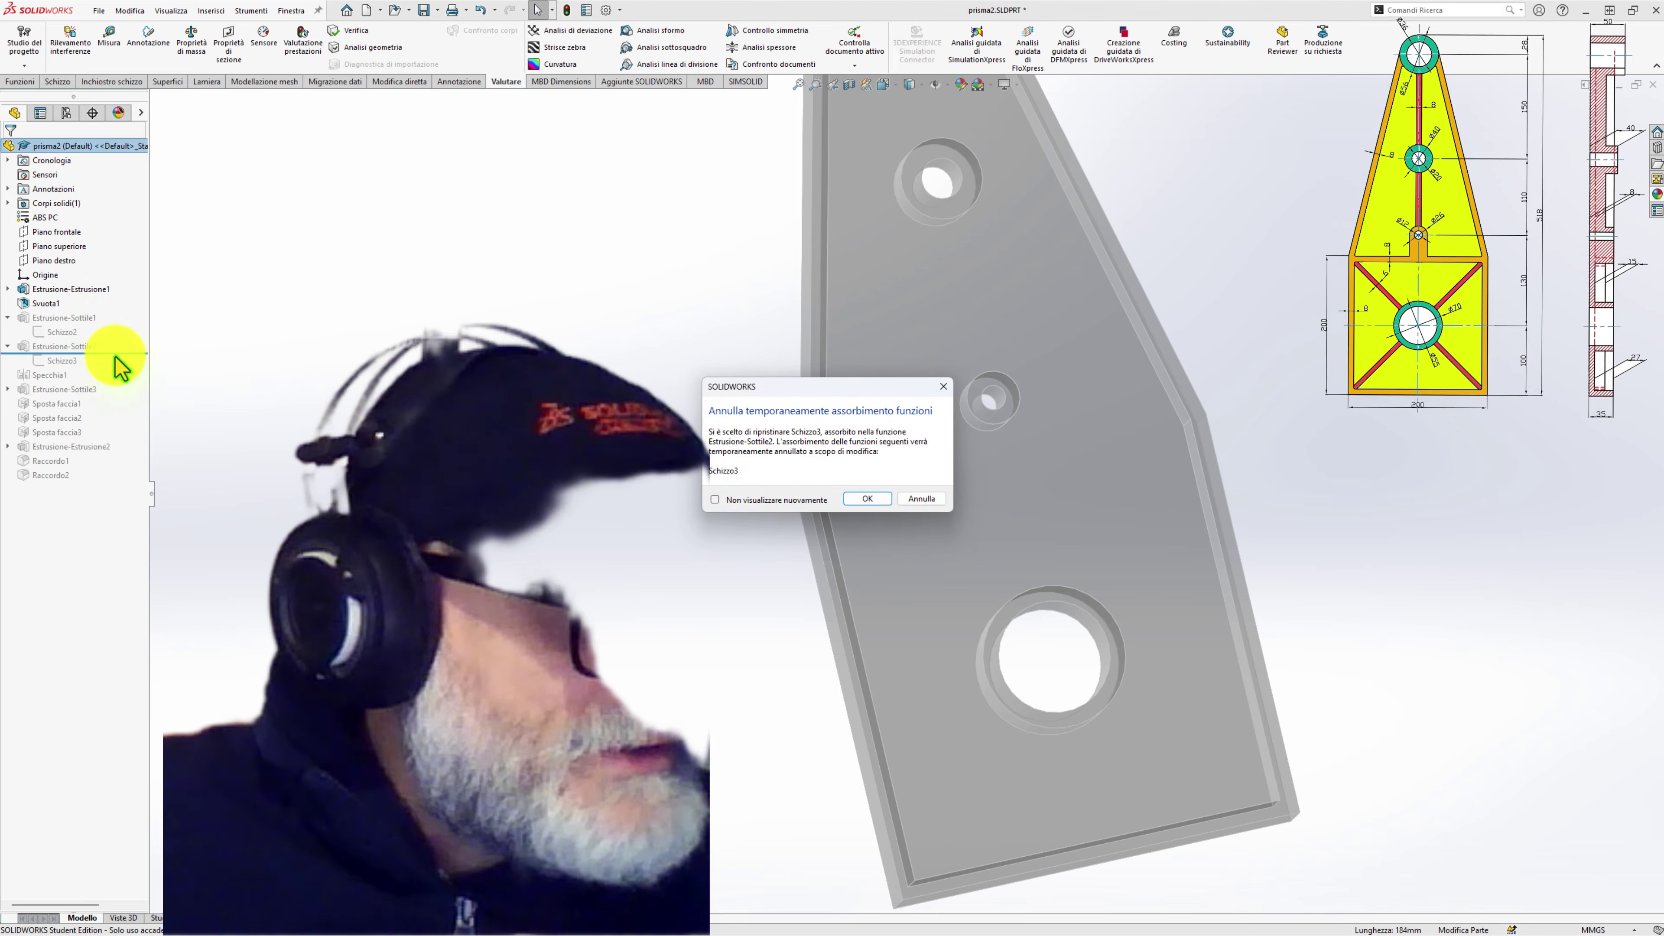
click(911, 499)
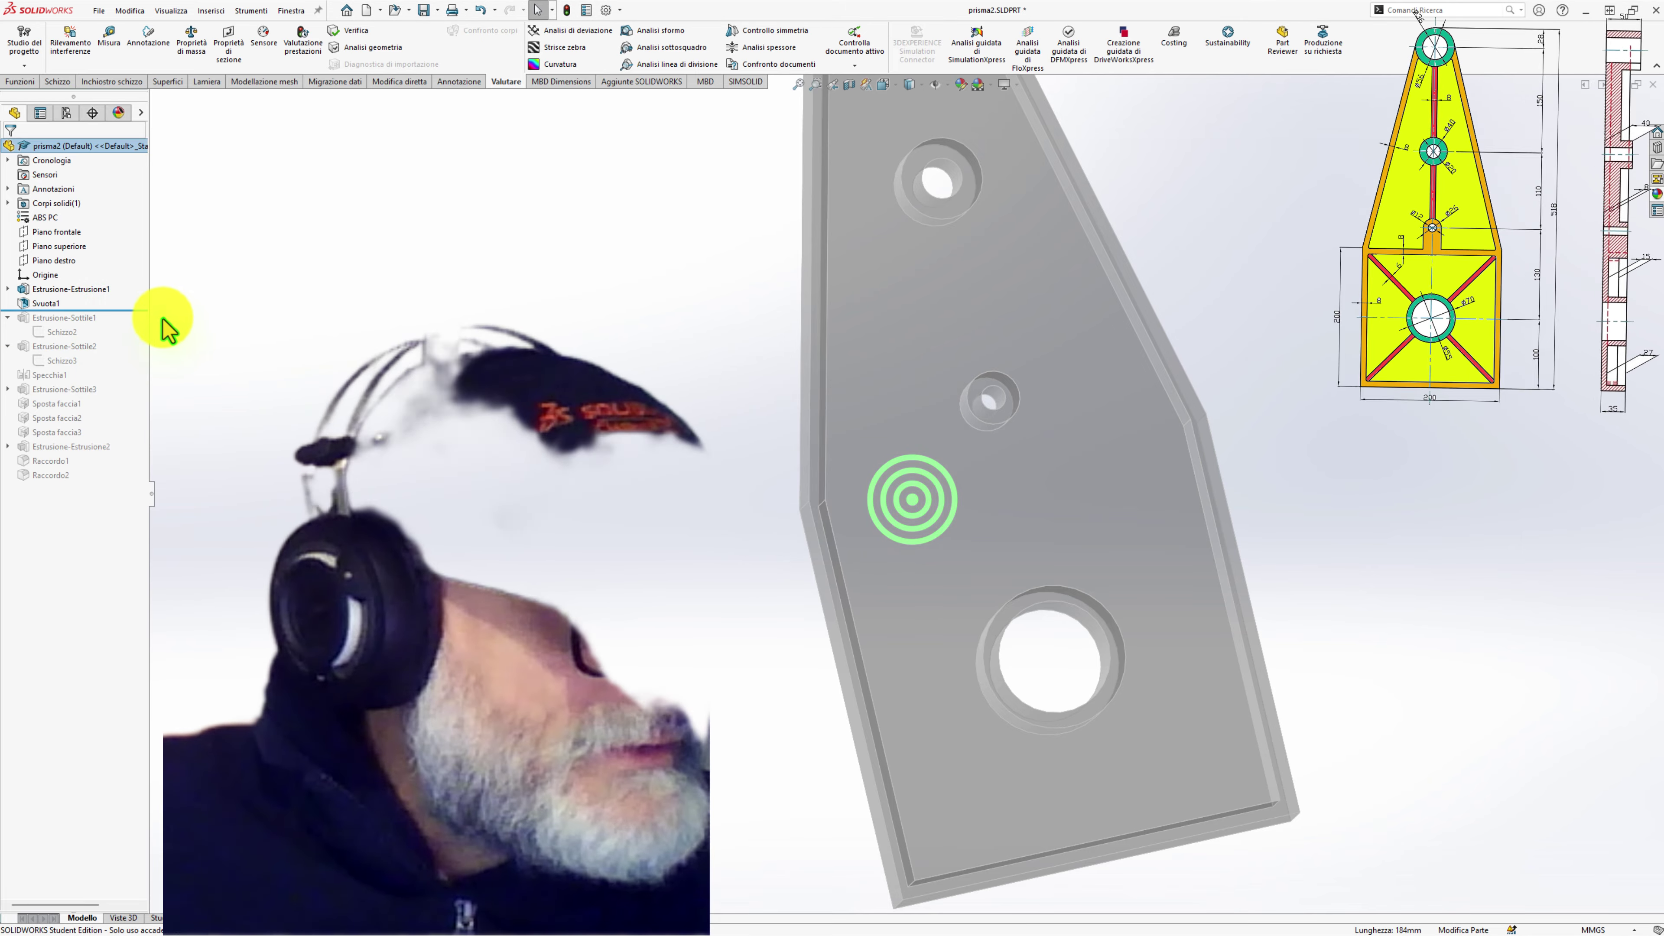
drag(129, 312, 141, 339)
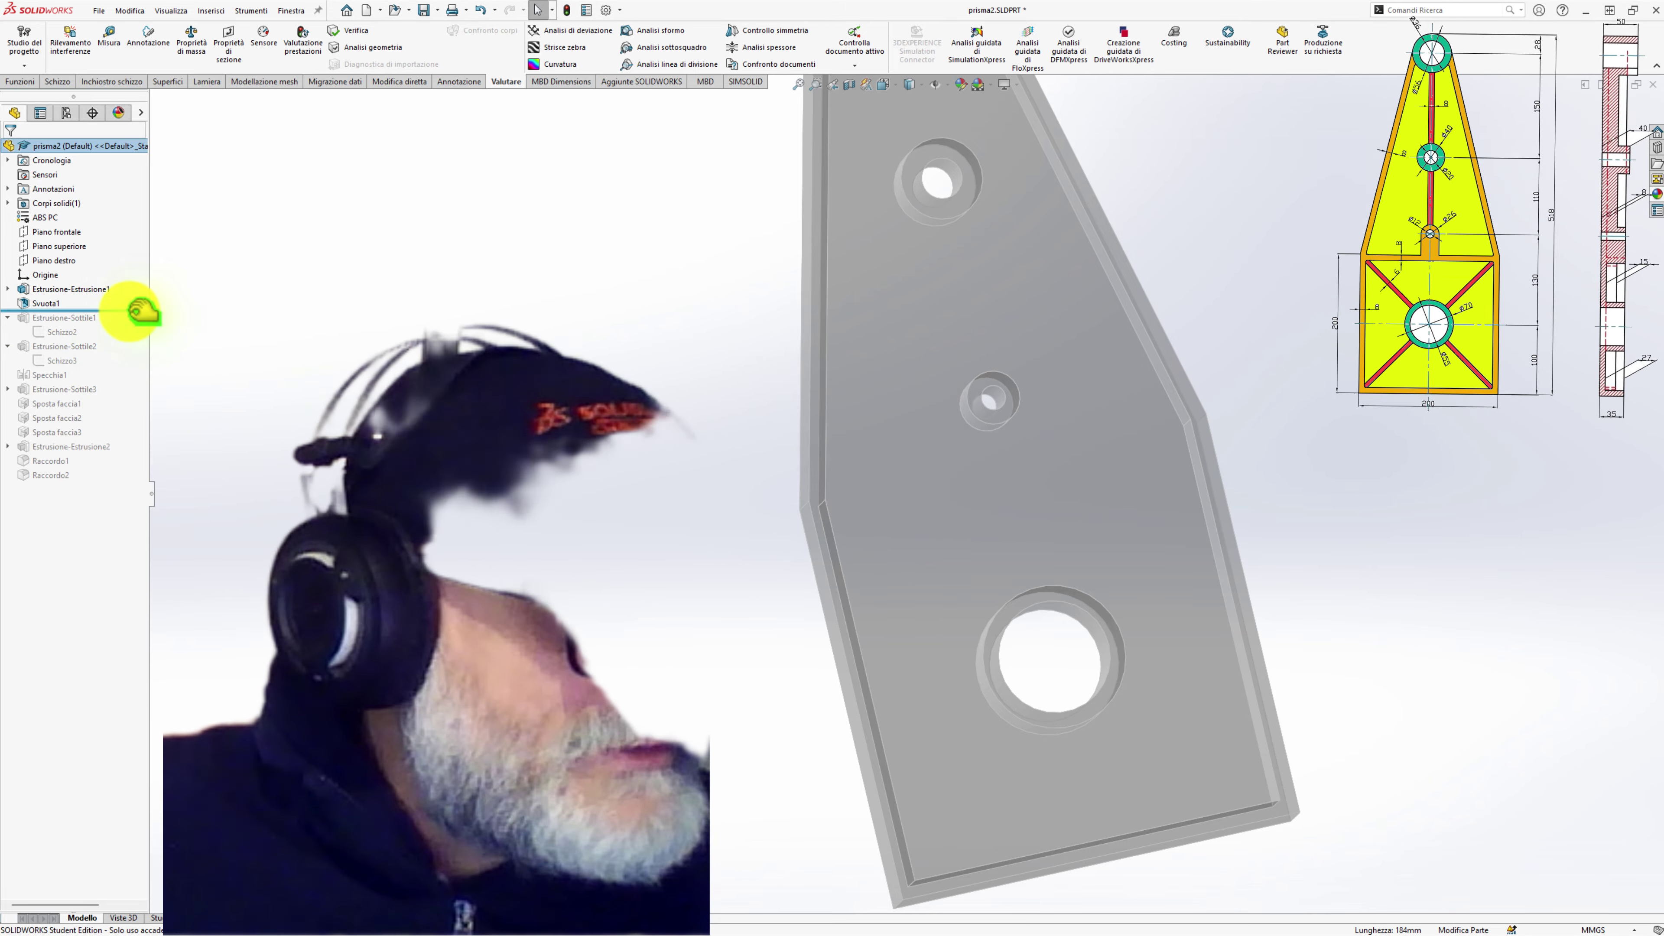
click(57, 331)
Edit Schizzo2 and snap the rim line's left endpoint onto the plate edge as coincident.
click(64, 295)
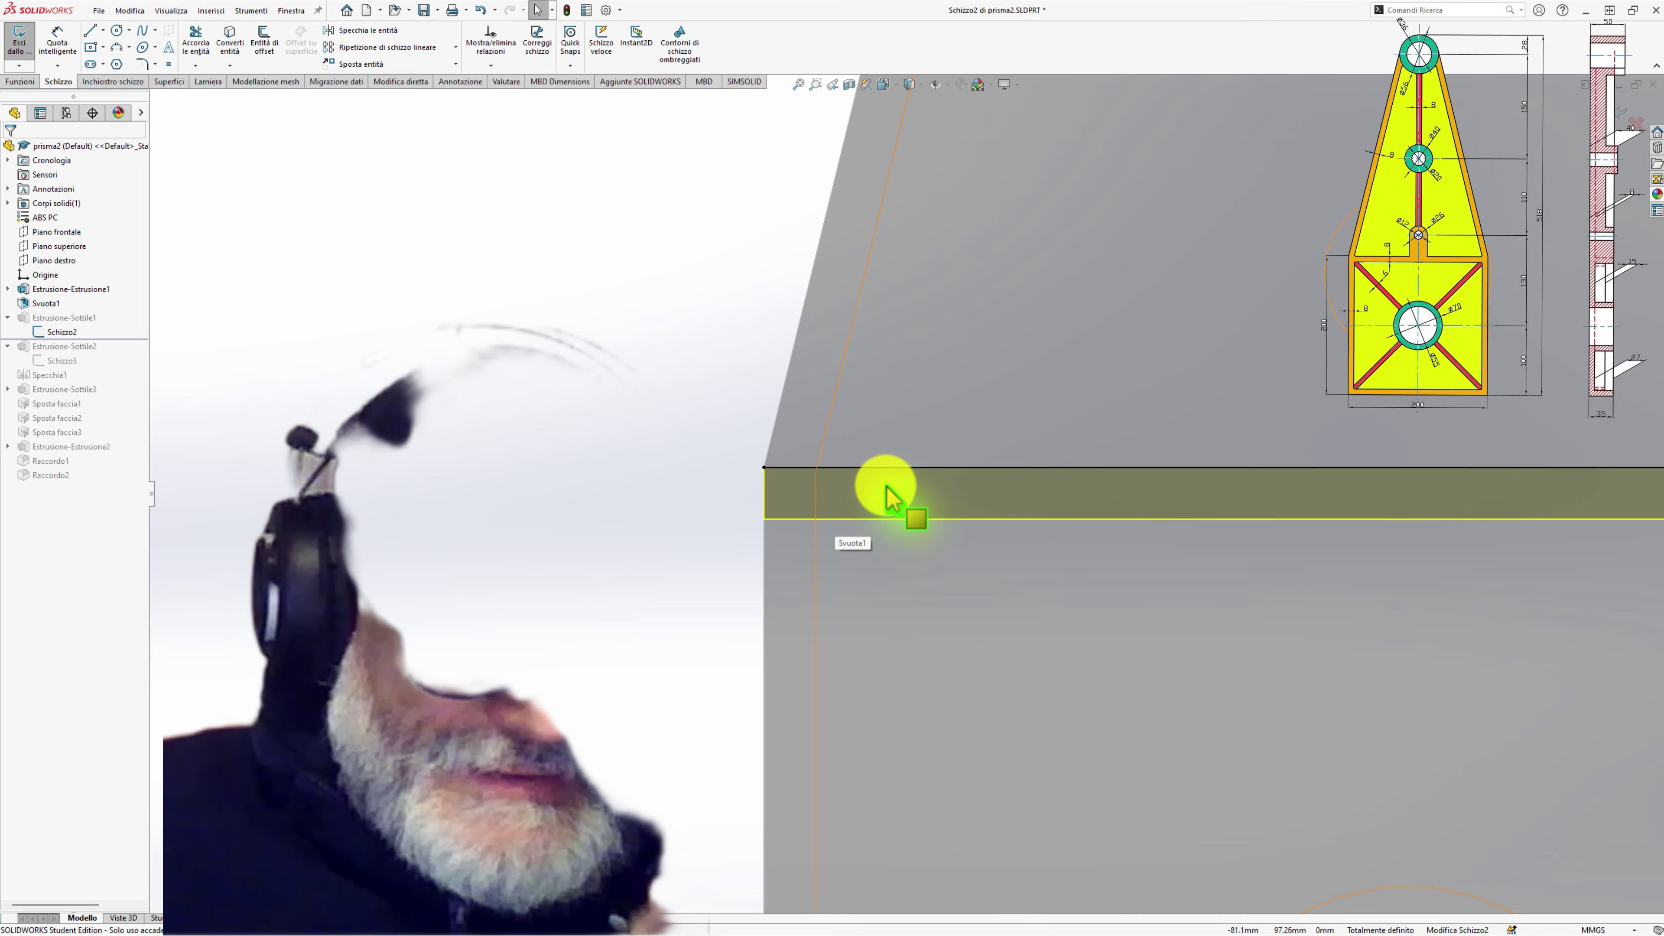
scroll(953, 459, down, 3)
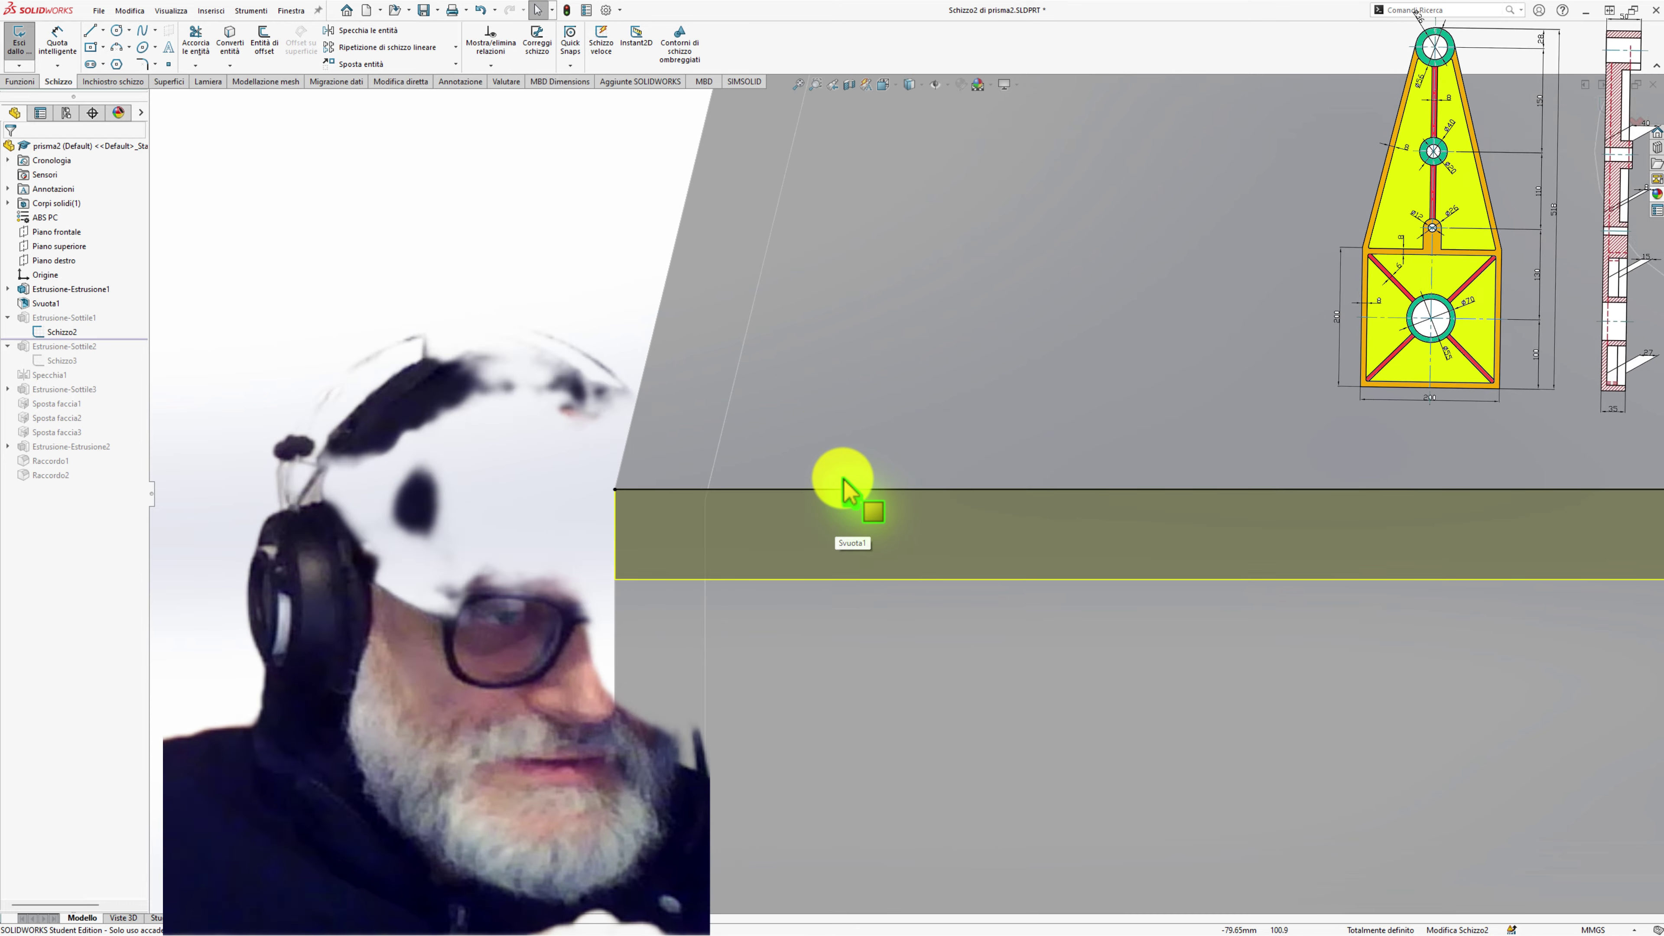
click(737, 485)
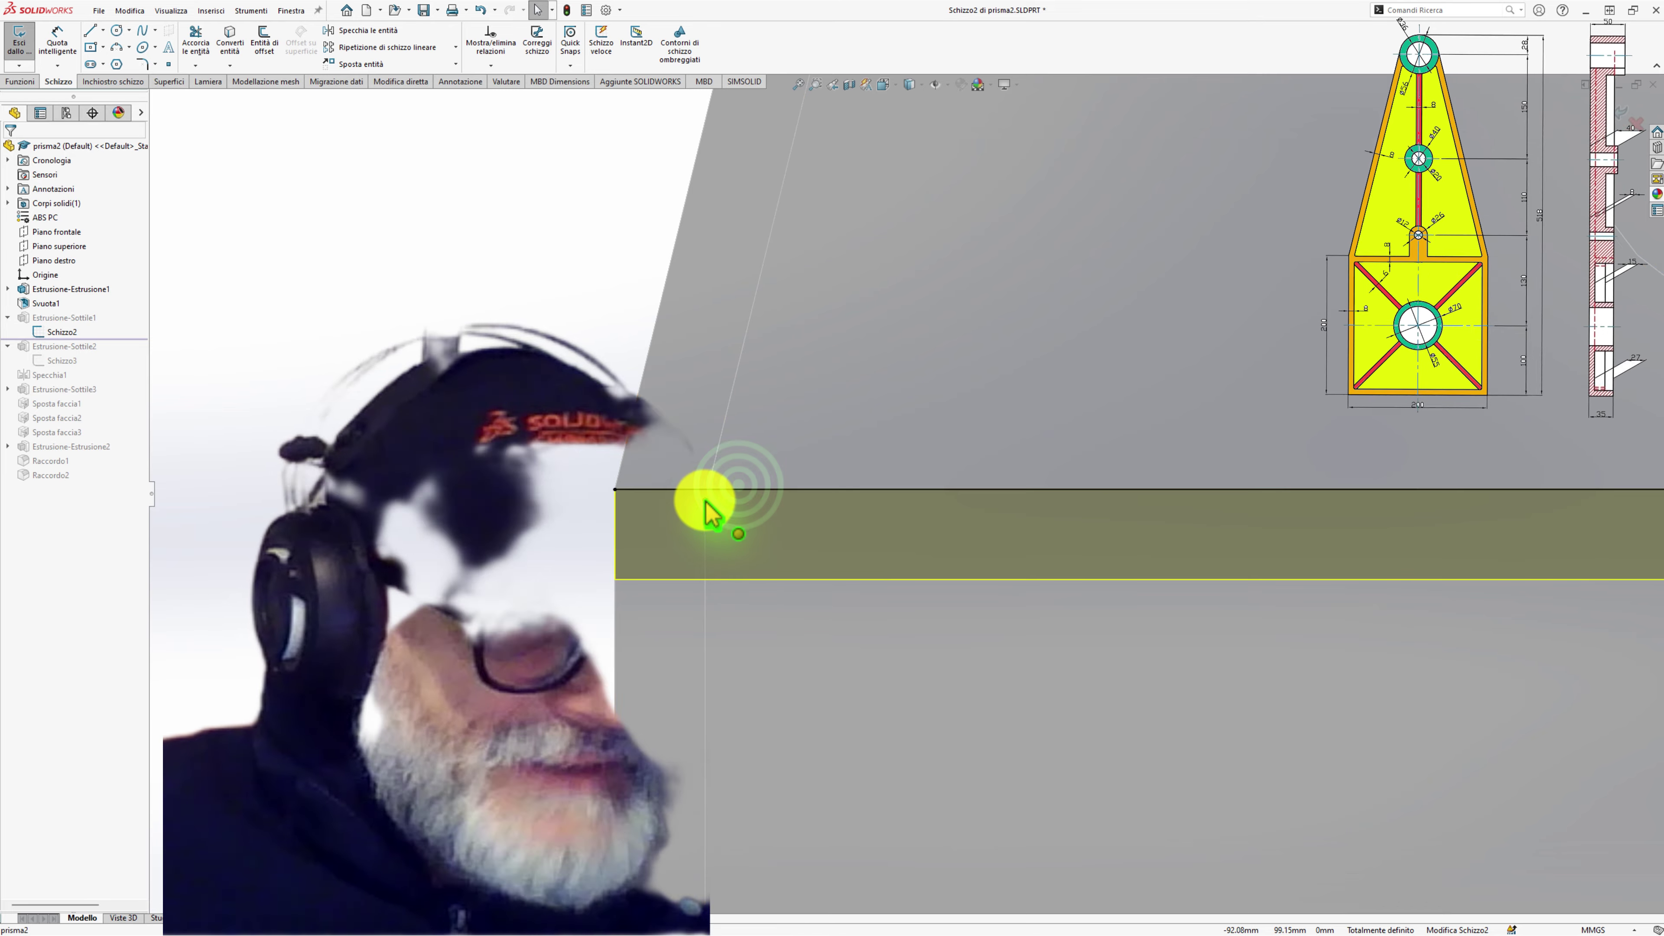
click(647, 490)
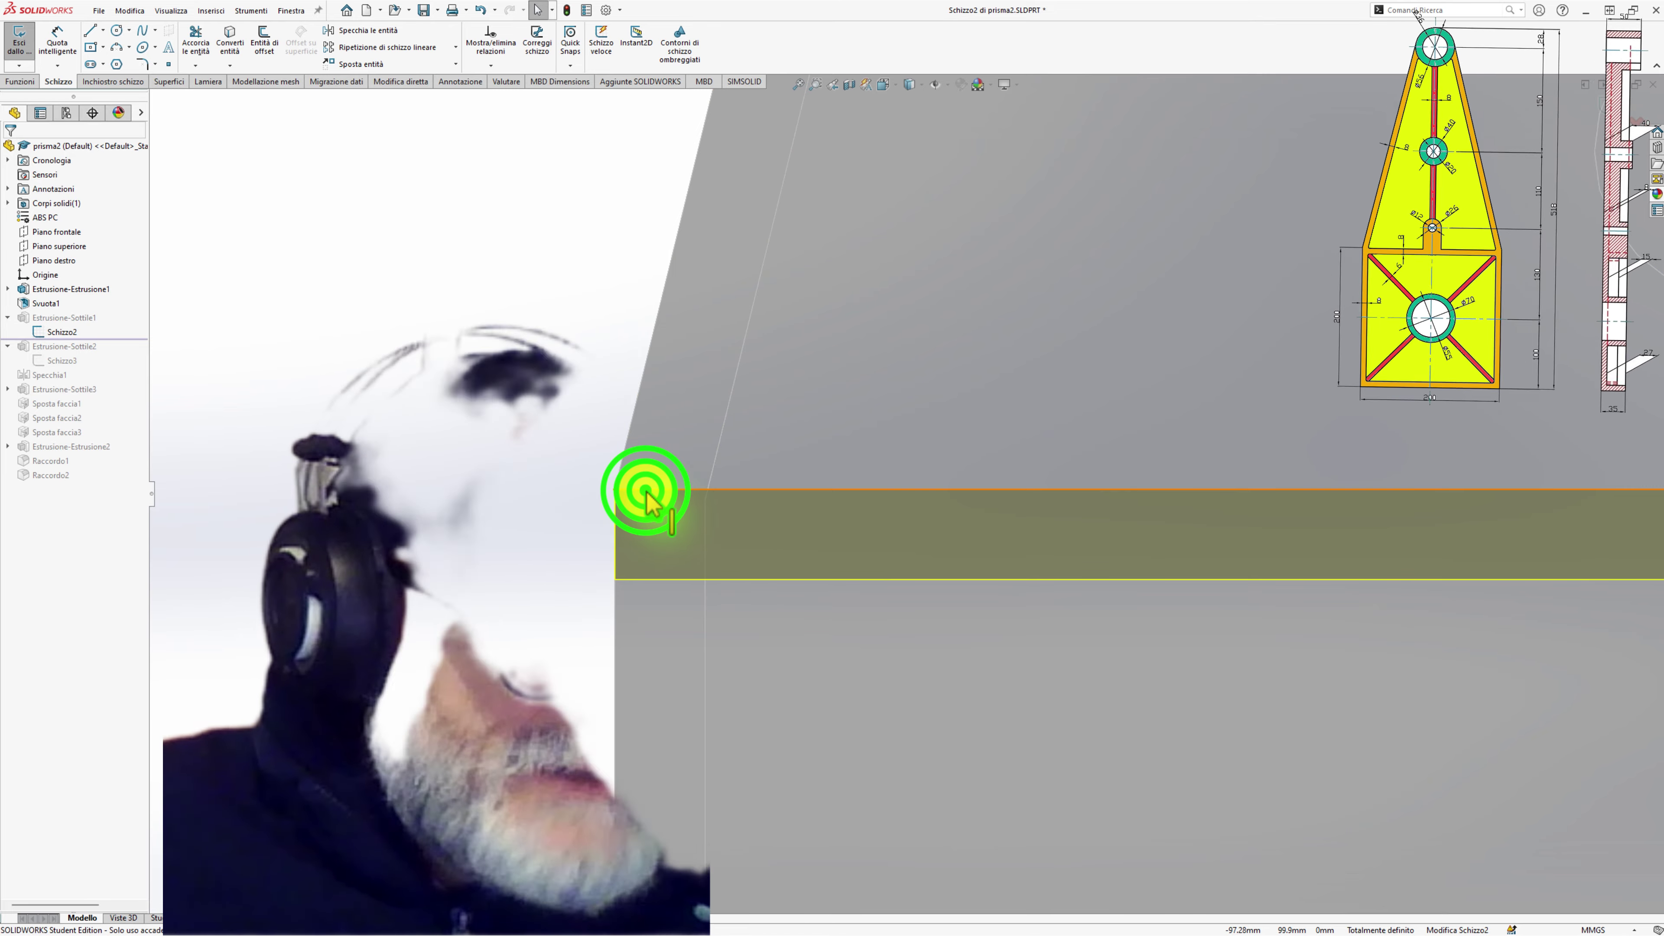
click(616, 503)
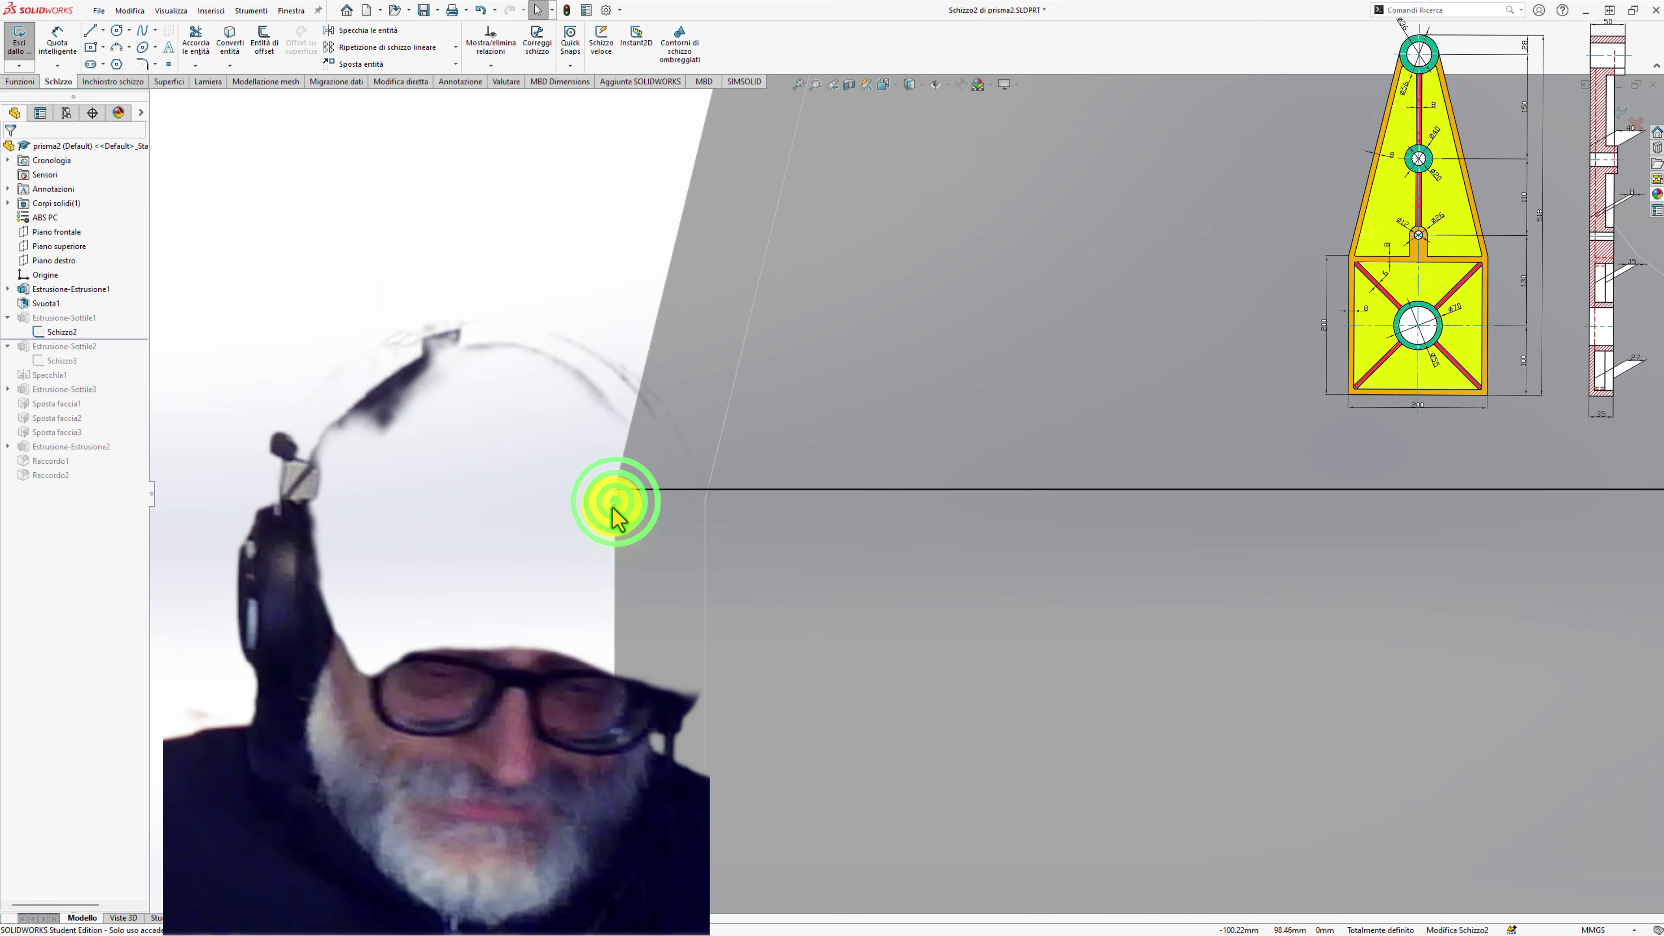
click(613, 490)
drag(621, 492, 707, 501)
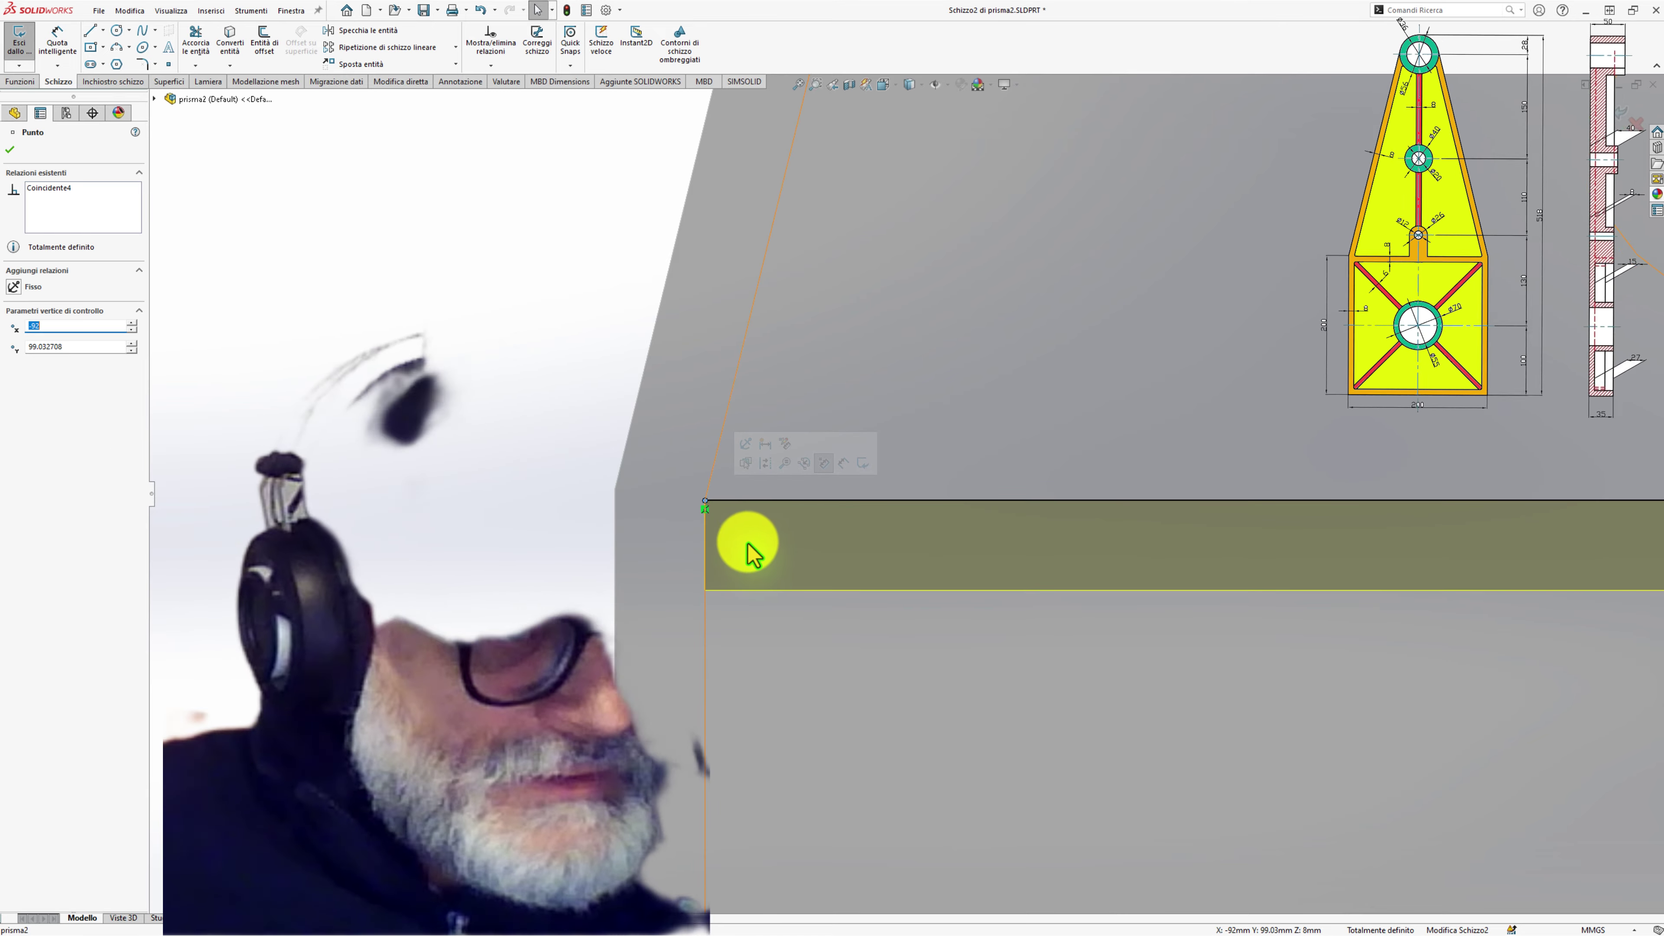
Zoom around to confirm Schizzo2 is fully defined, then exit the sketch.
scroll(1051, 546, up, 5)
scroll(1337, 520, up, 2)
scroll(1425, 513, down, 2)
scroll(1218, 483, down, 1)
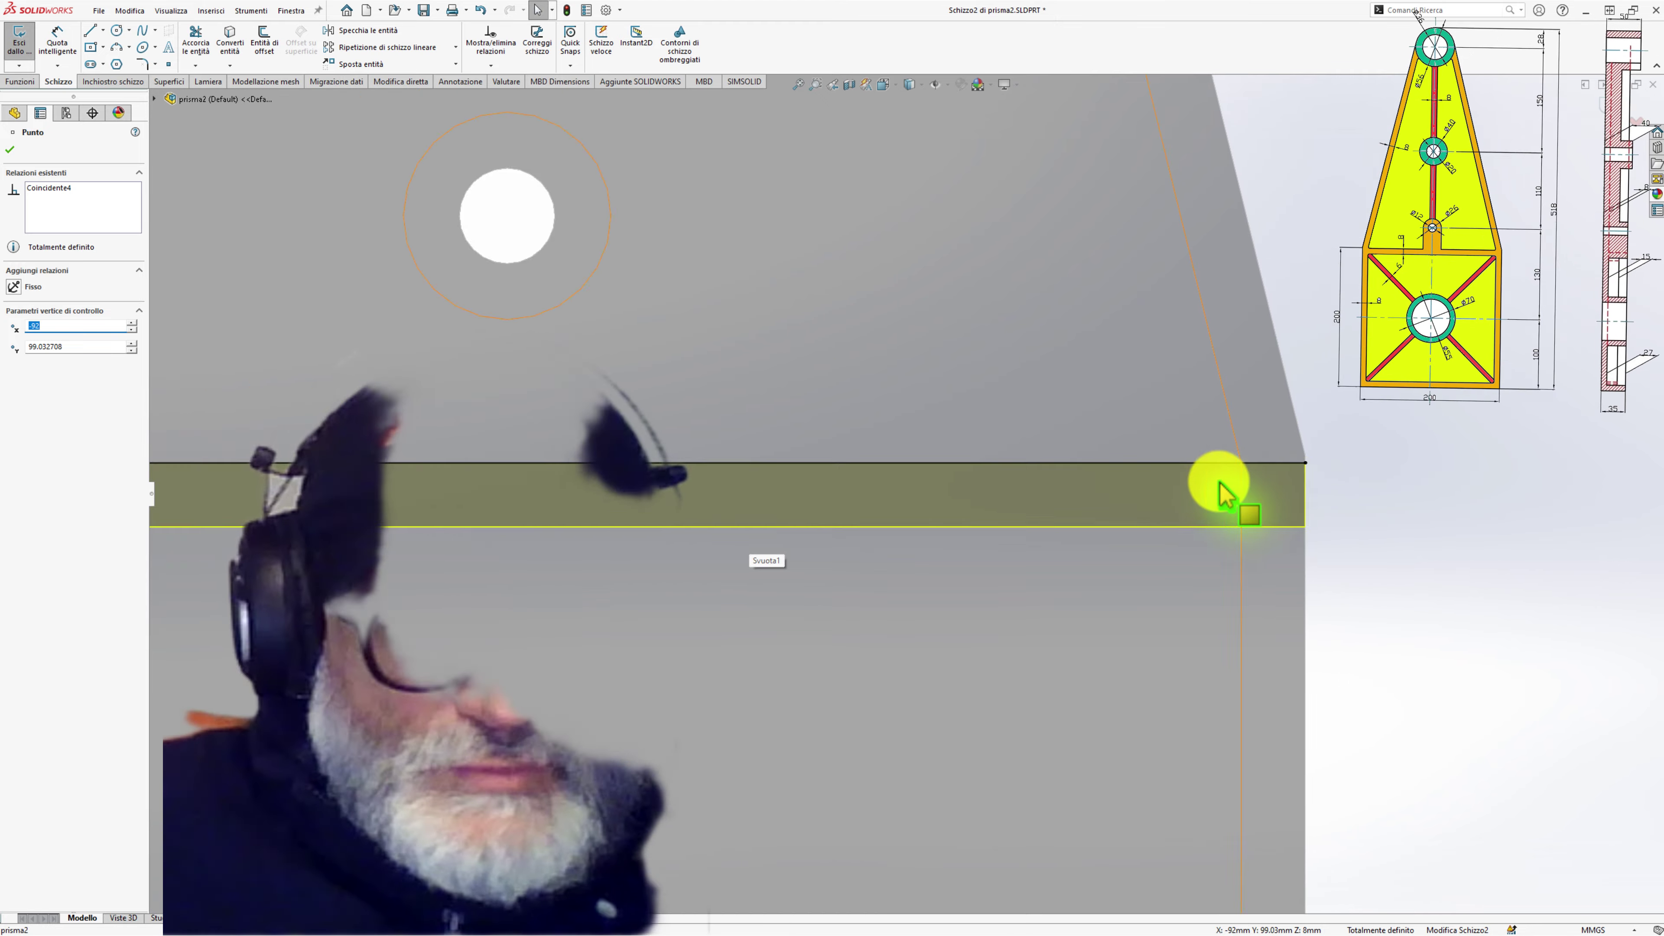
scroll(1219, 483, down, 2)
scroll(1281, 476, down, 1)
scroll(1300, 469, down, 2)
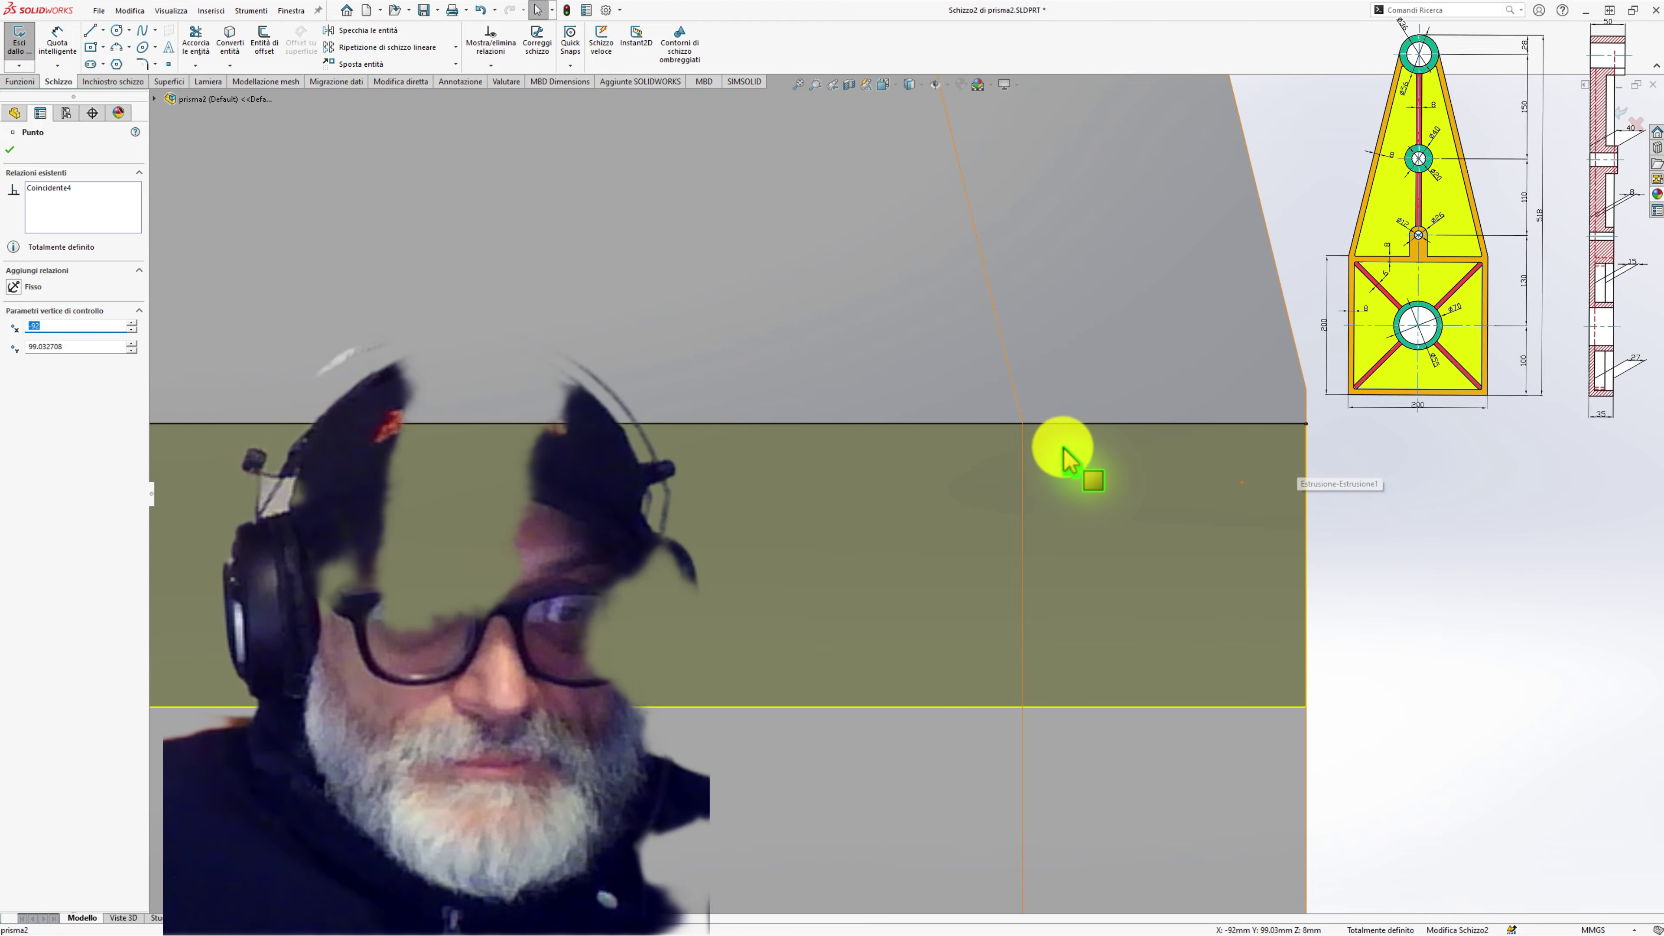
scroll(878, 505, up, 3)
scroll(812, 522, up, 3)
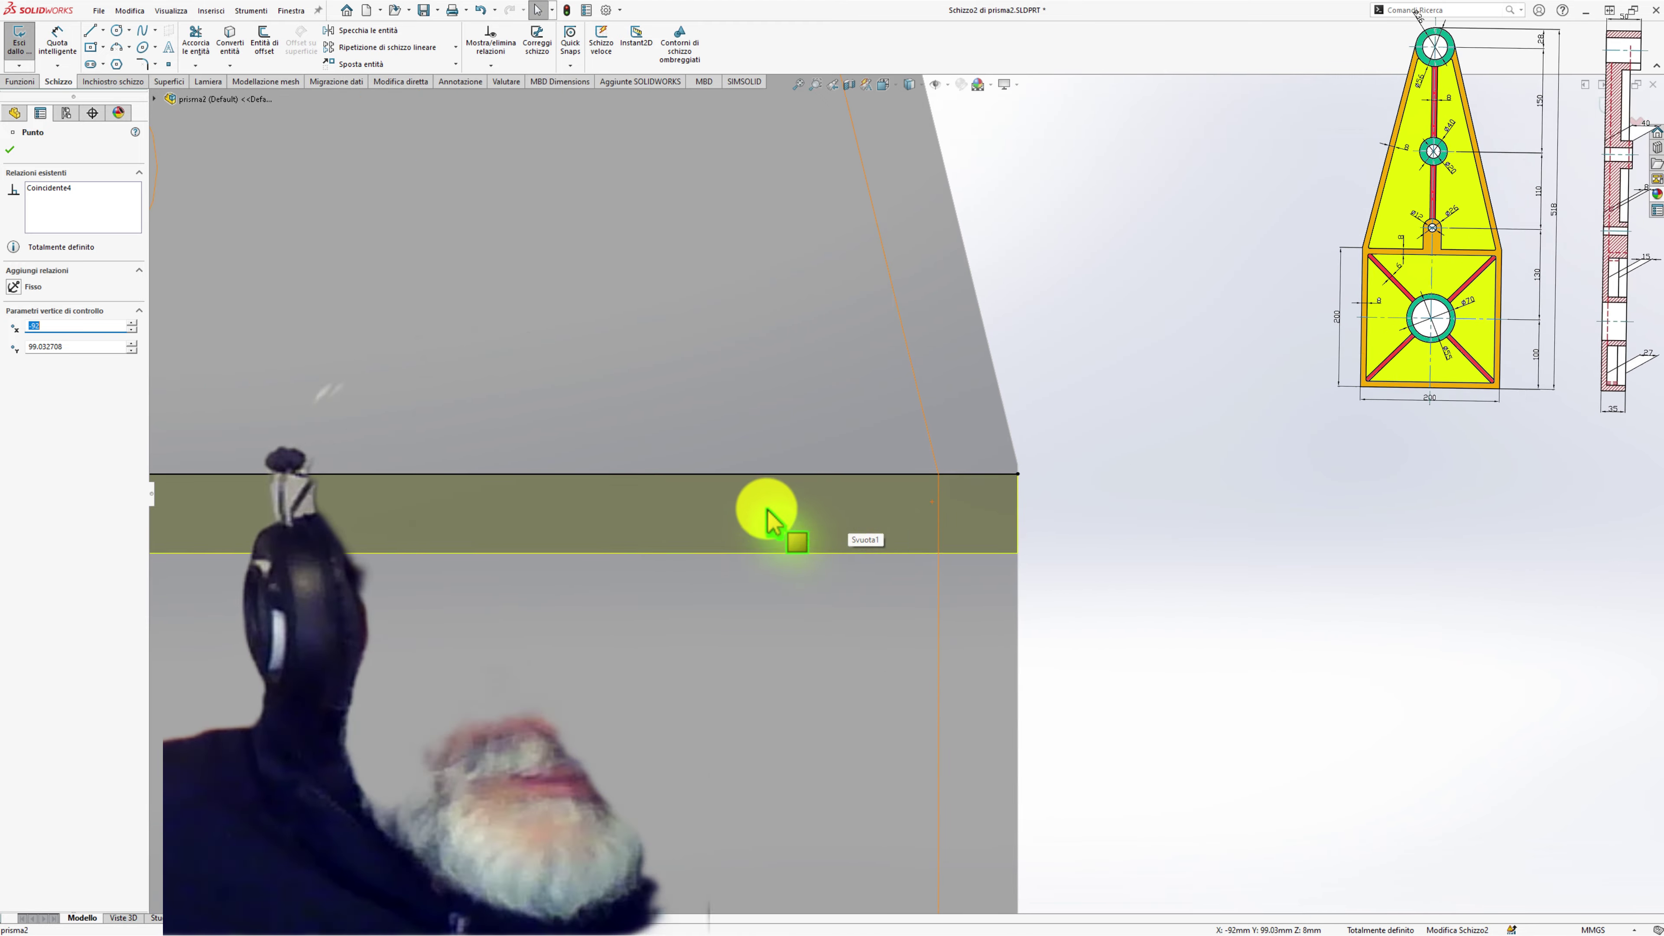
scroll(688, 505, up, 4)
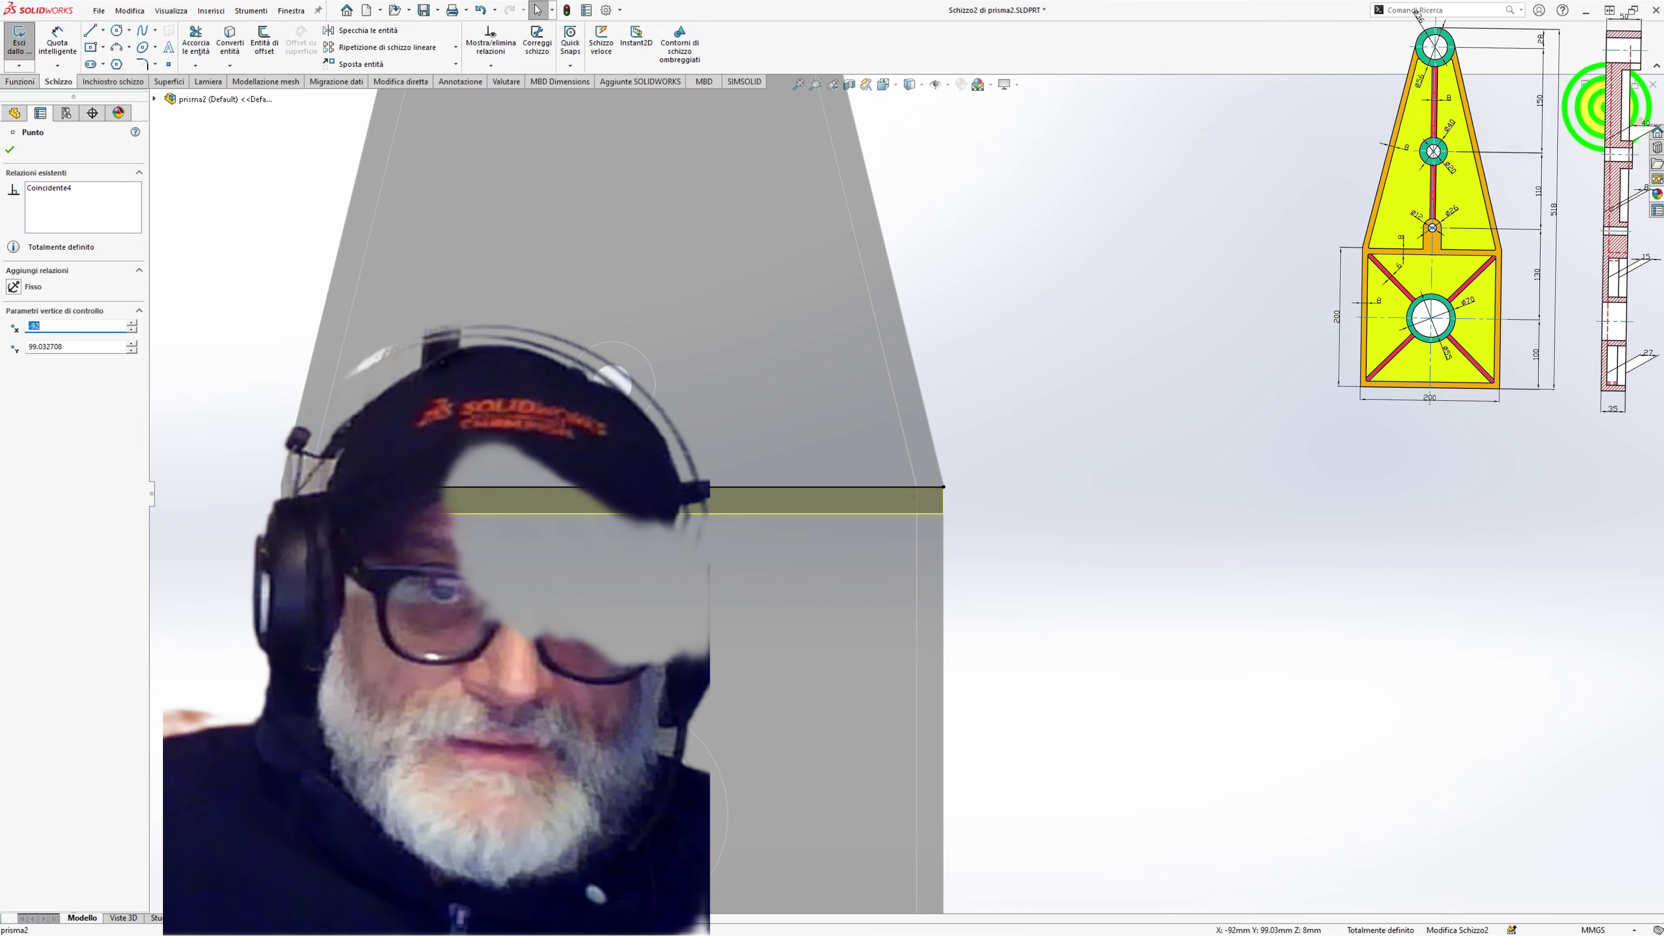
click(1636, 84)
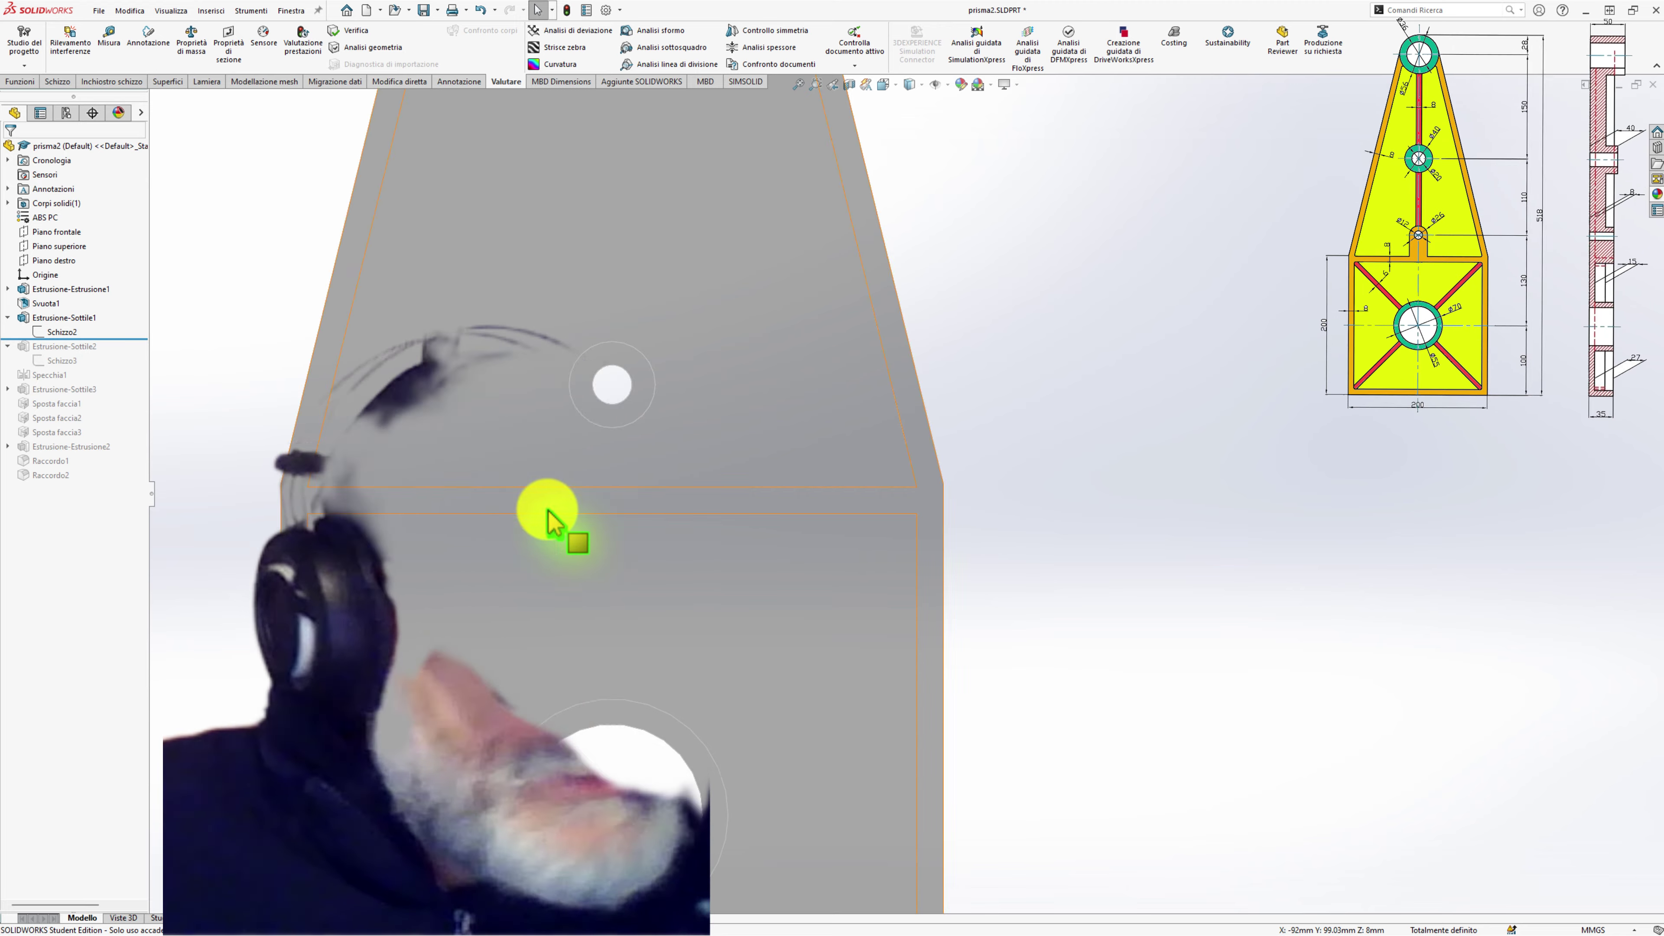
scroll(415, 550, down, 2)
middle_drag(391, 532, 342, 512)
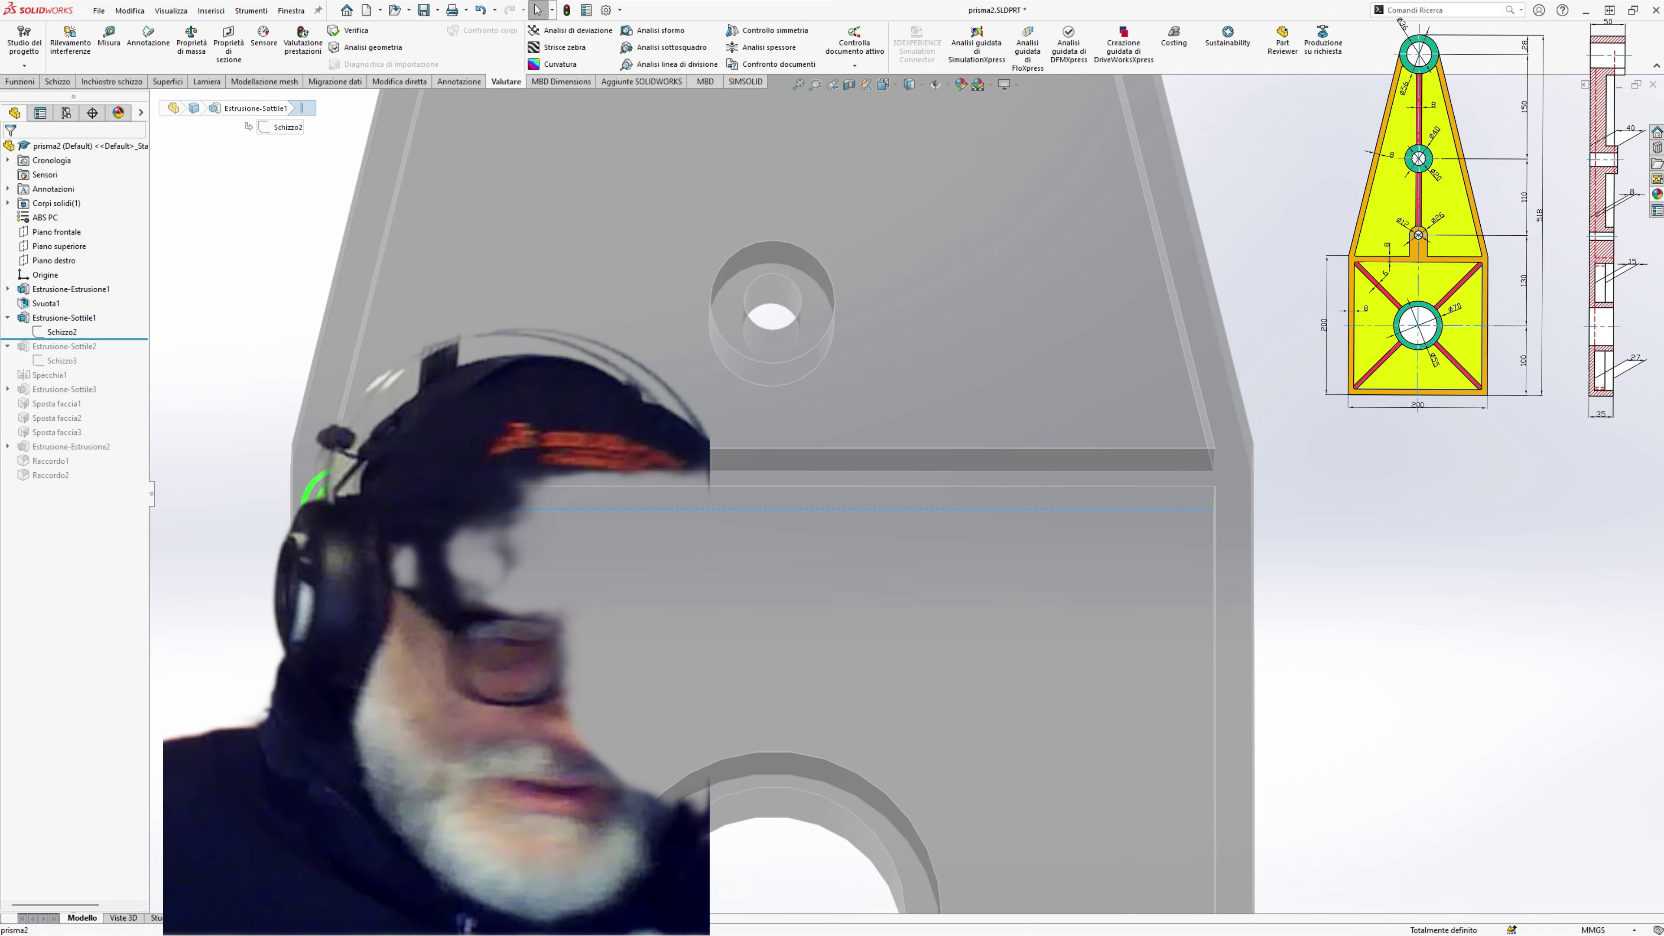
scroll(592, 583, up, 3)
middle_drag(594, 584, 624, 639)
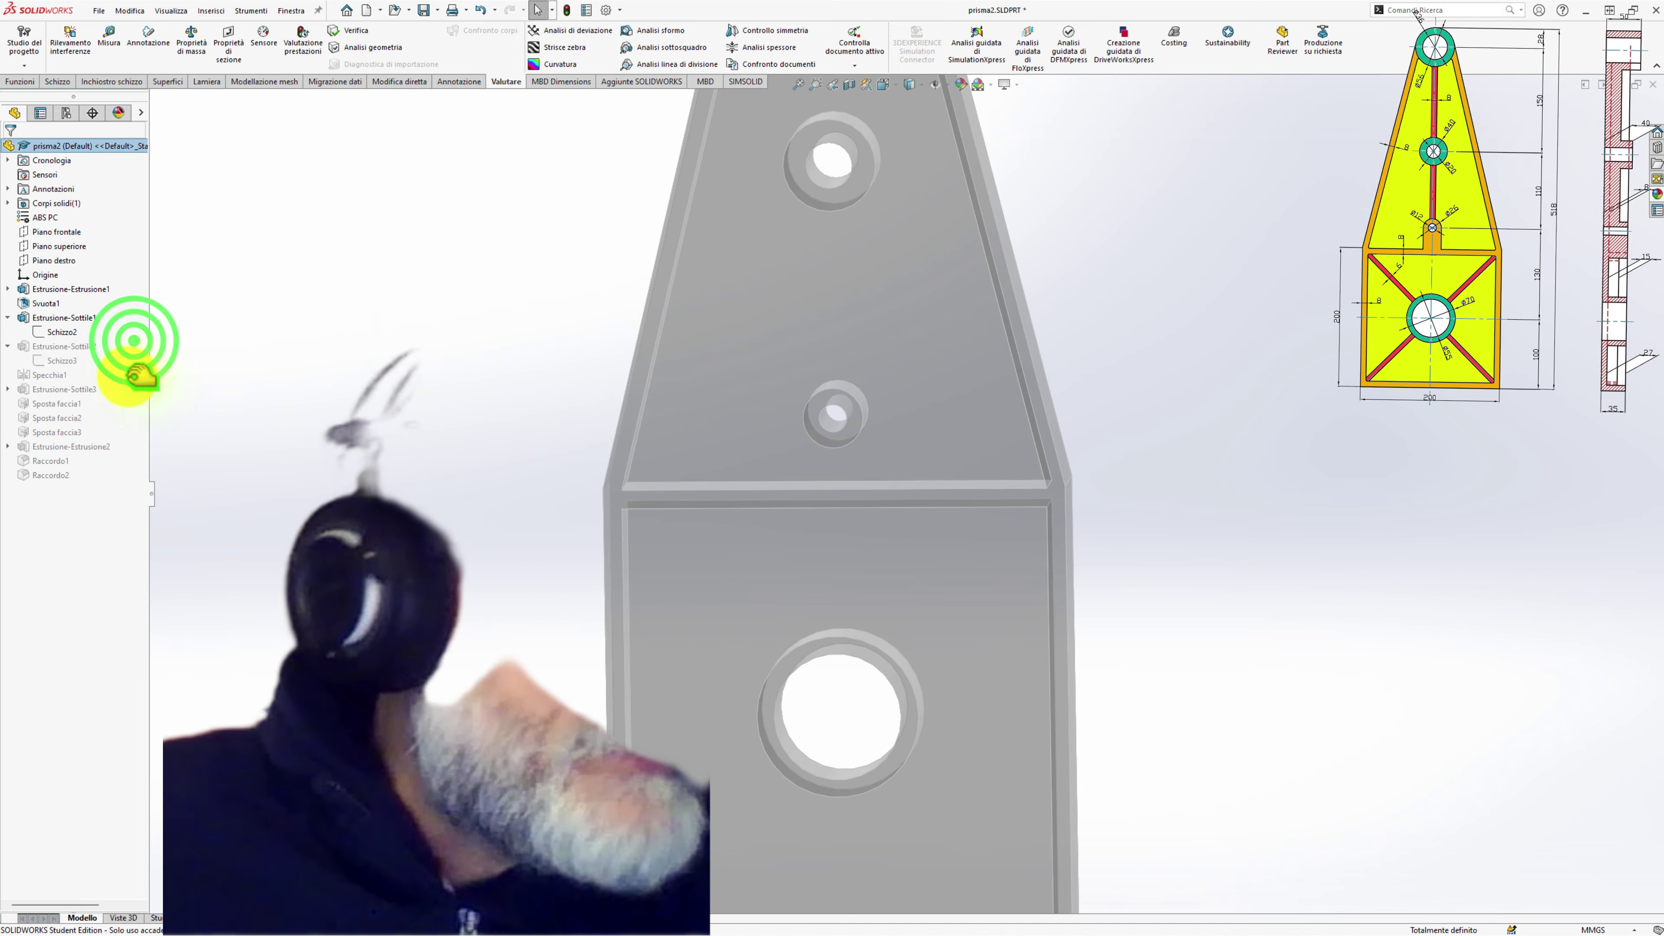
mouse_move(862, 680)
middle_down()
mouse_move(865, 483)
mouse_move(791, 631)
middle_up()
scroll(898, 580, down, 5)
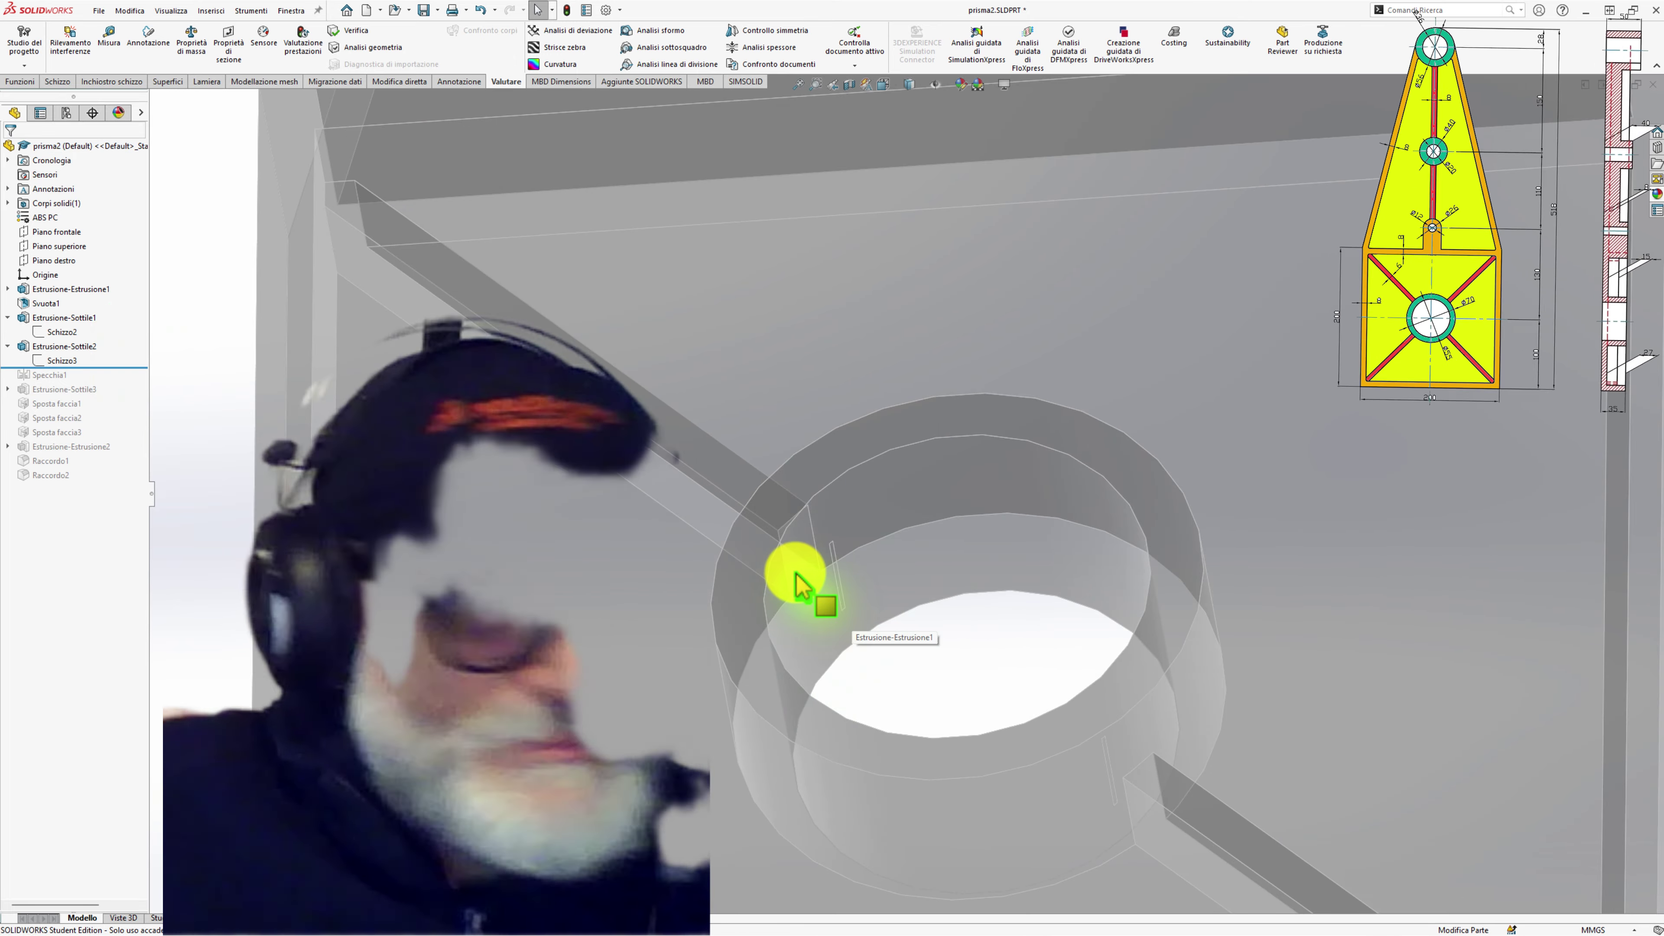
click(677, 433)
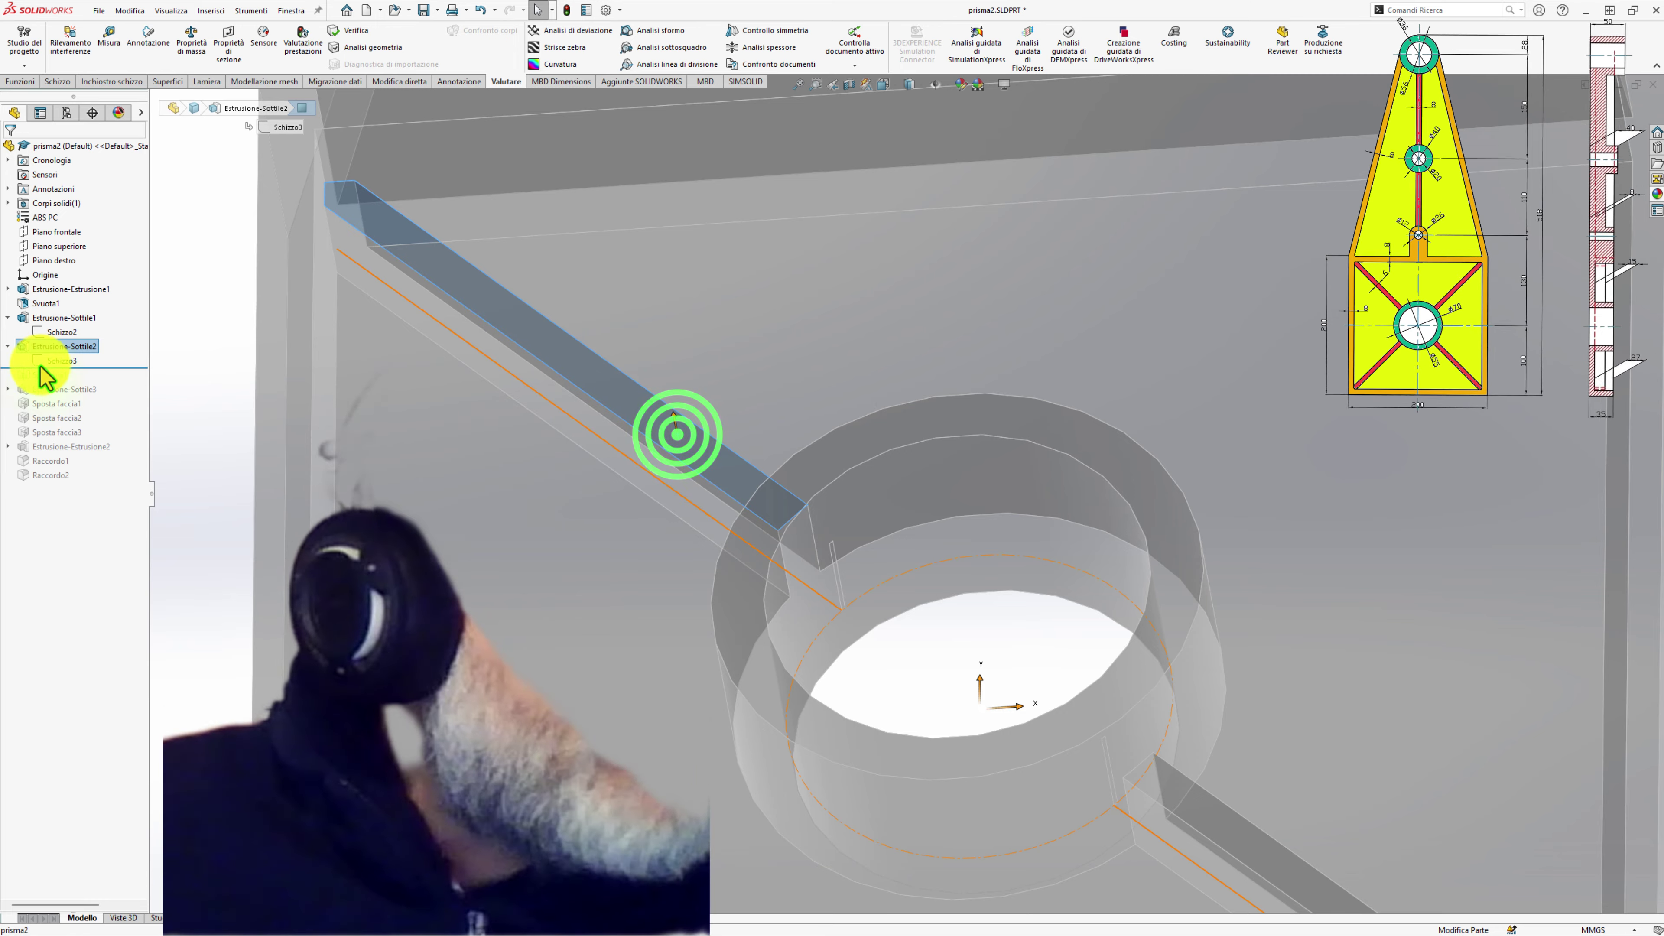
click(55, 372)
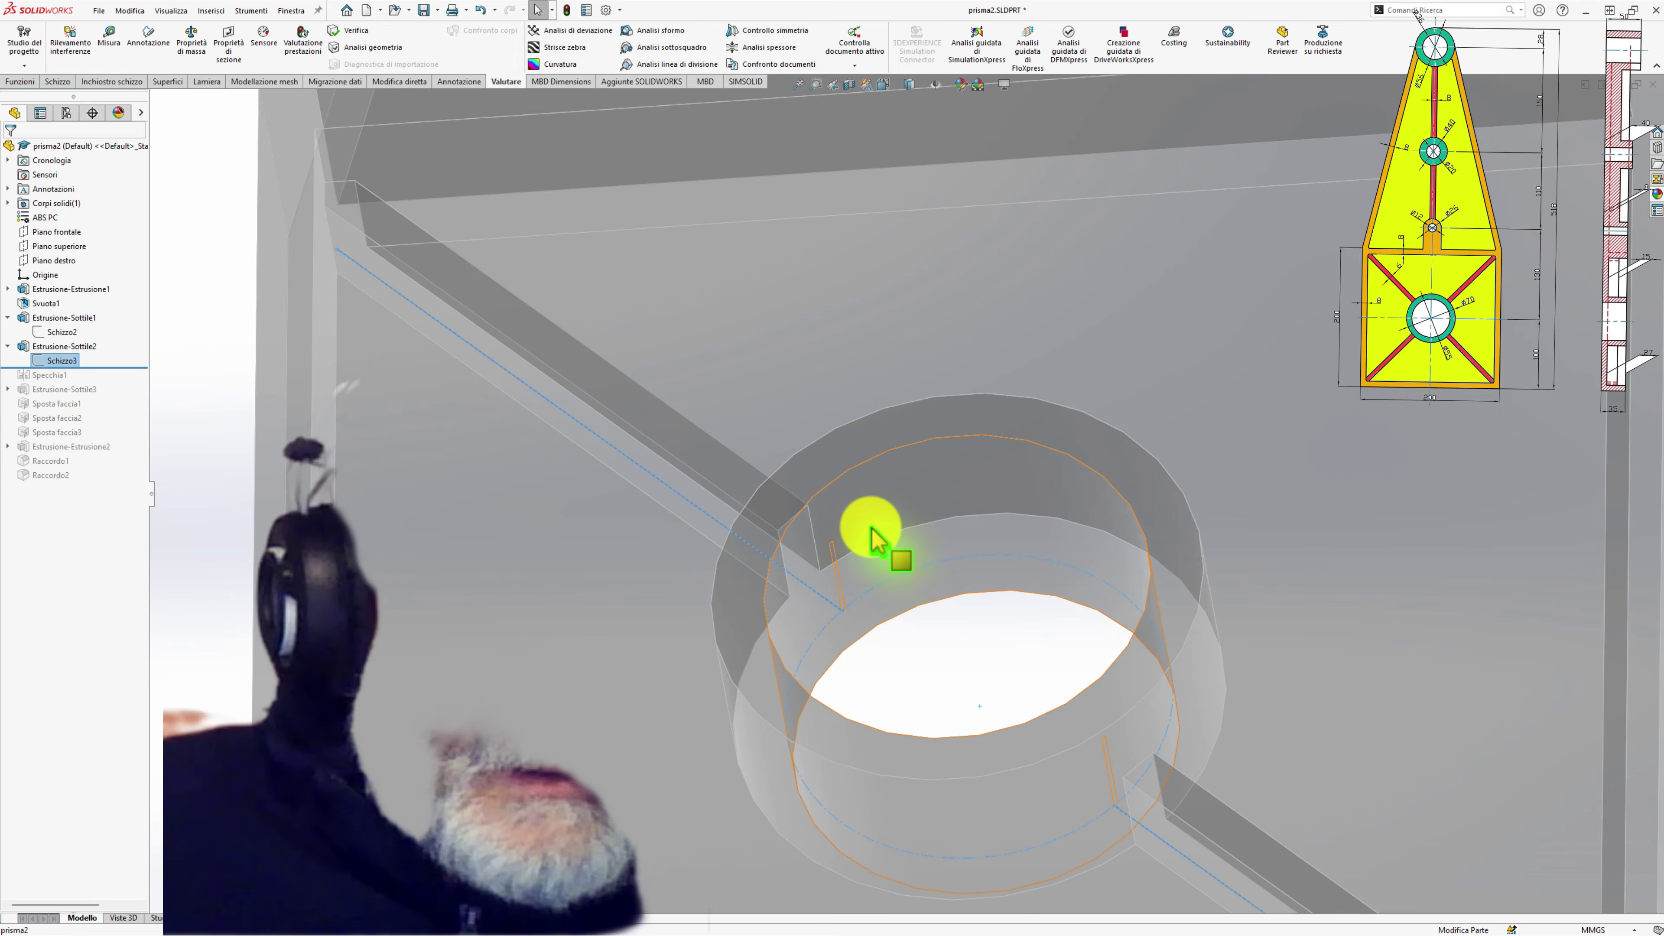
scroll(878, 537, down, 5)
scroll(799, 541, down, 3)
click(810, 582)
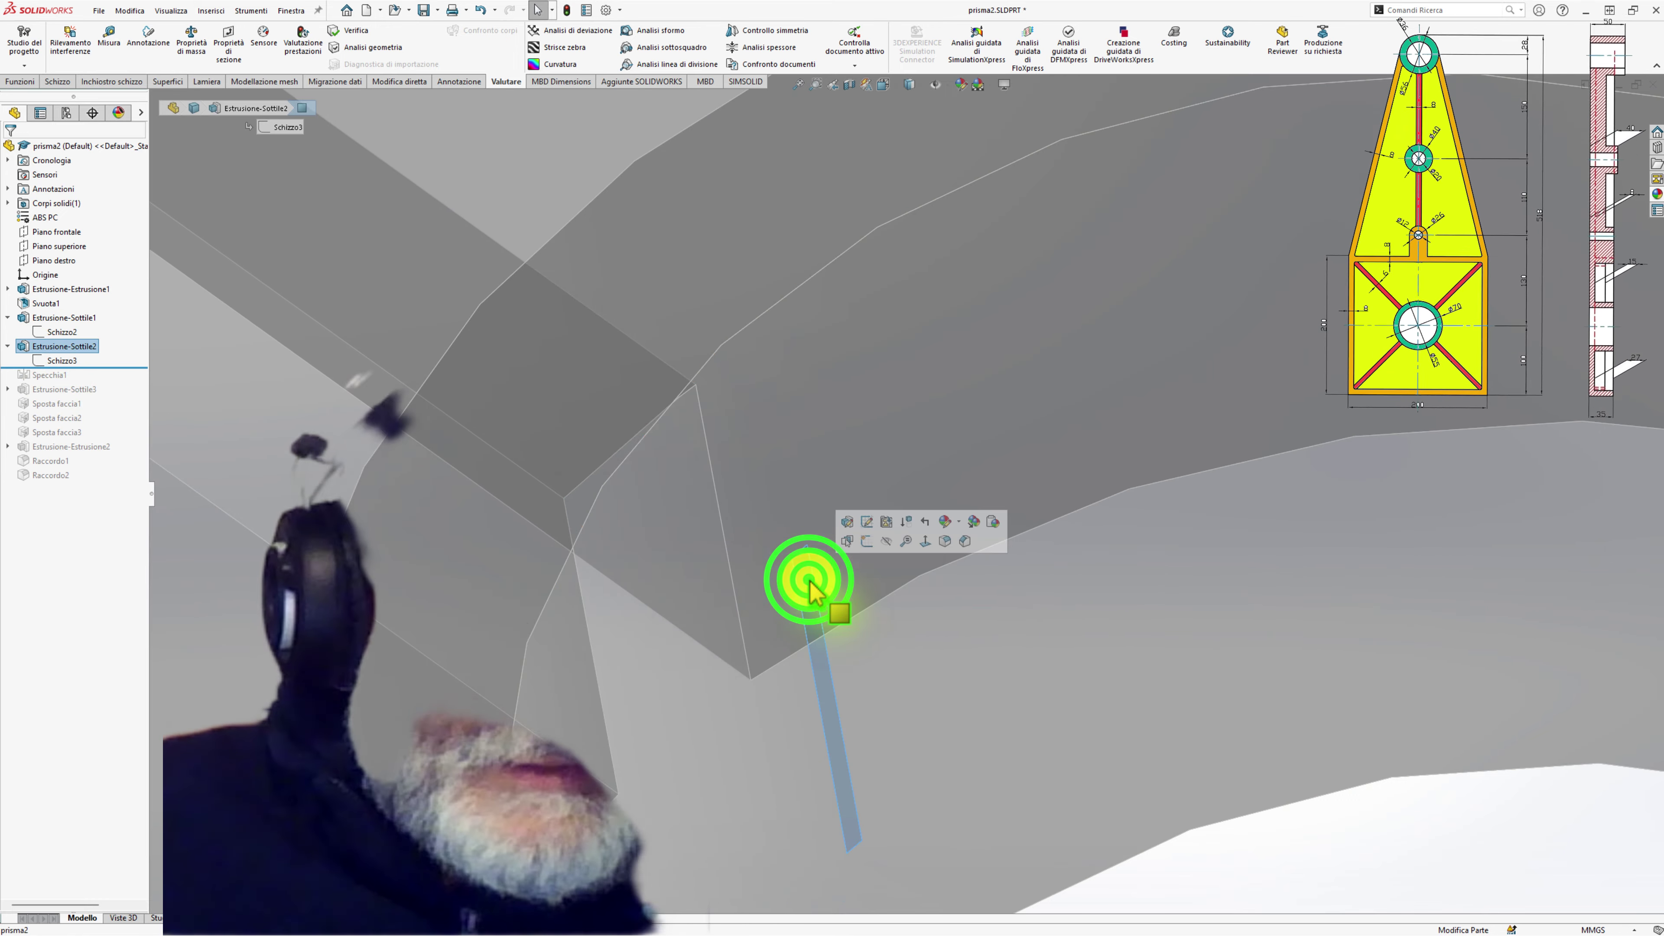
middle_drag(810, 582, 839, 668)
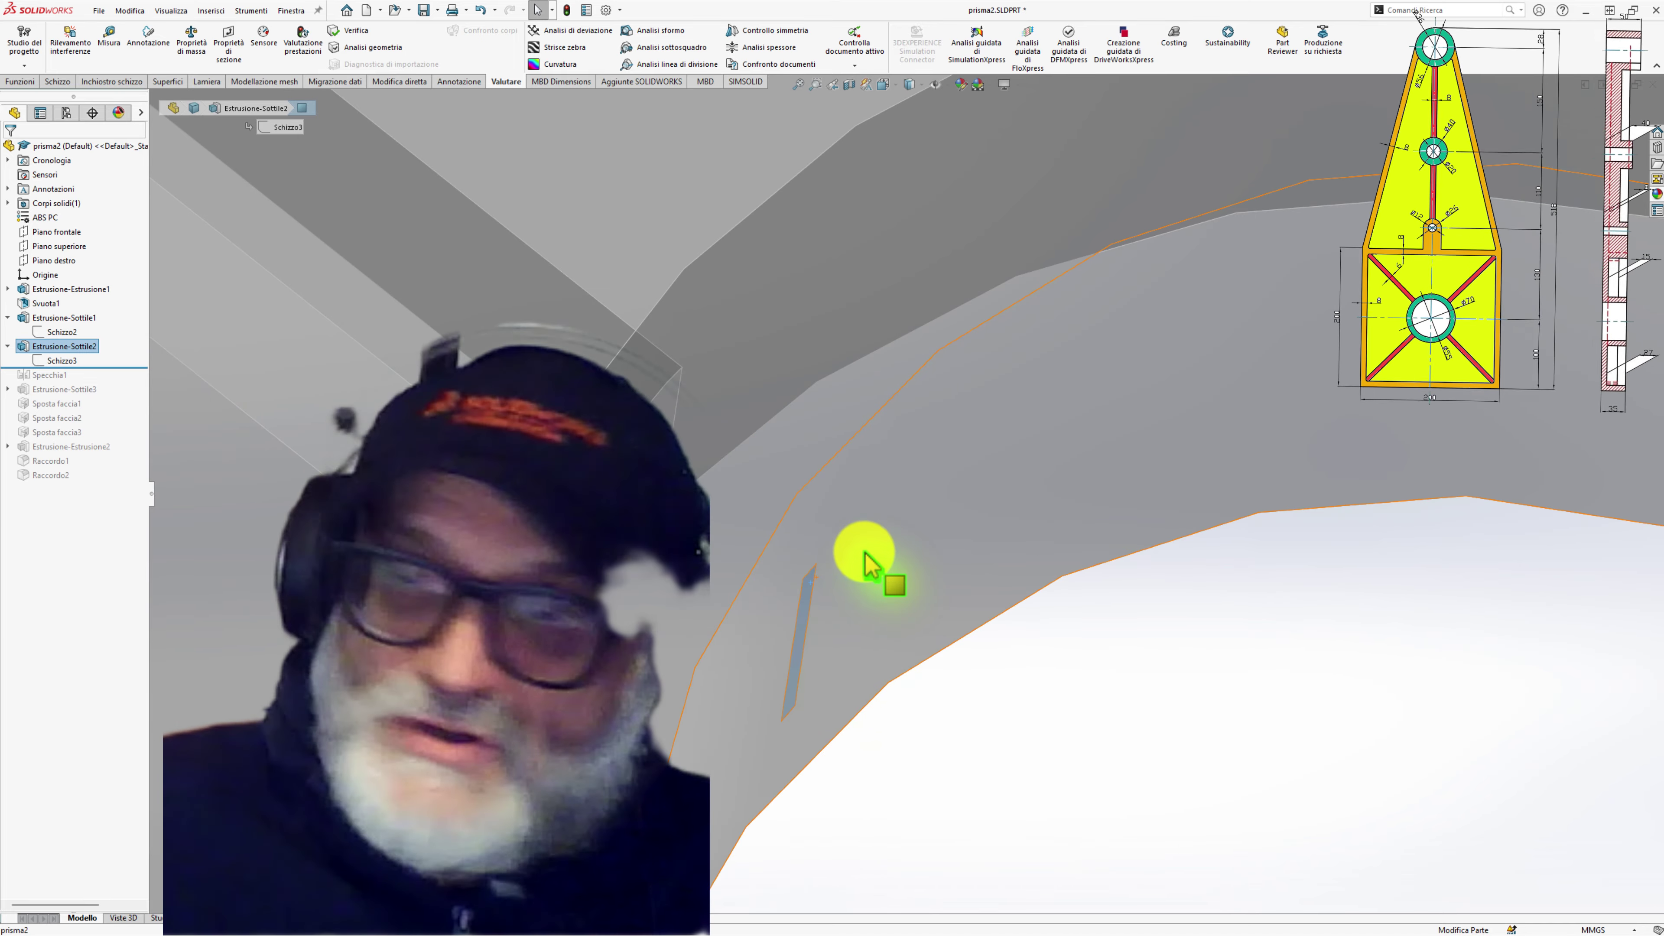
mouse_move(864, 553)
middle_down()
mouse_move(817, 632)
mouse_move(817, 676)
mouse_move(848, 662)
middle_up()
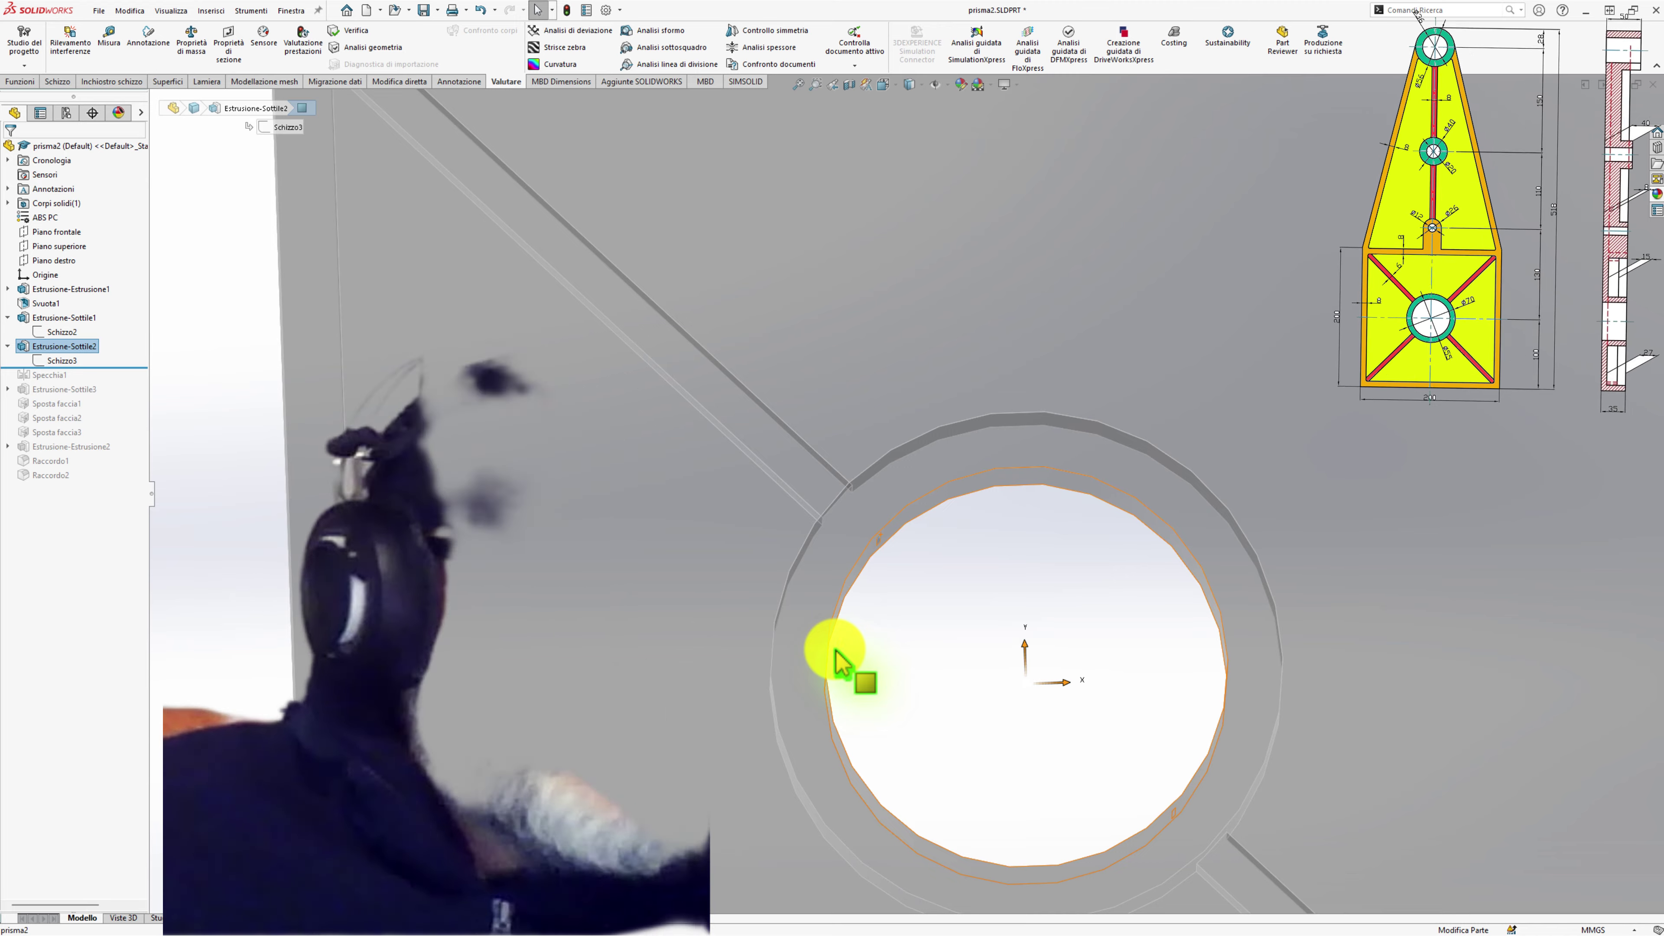
scroll(825, 654, up, 3)
mouse_move(798, 583)
middle_down()
mouse_move(736, 392)
mouse_move(771, 423)
middle_up()
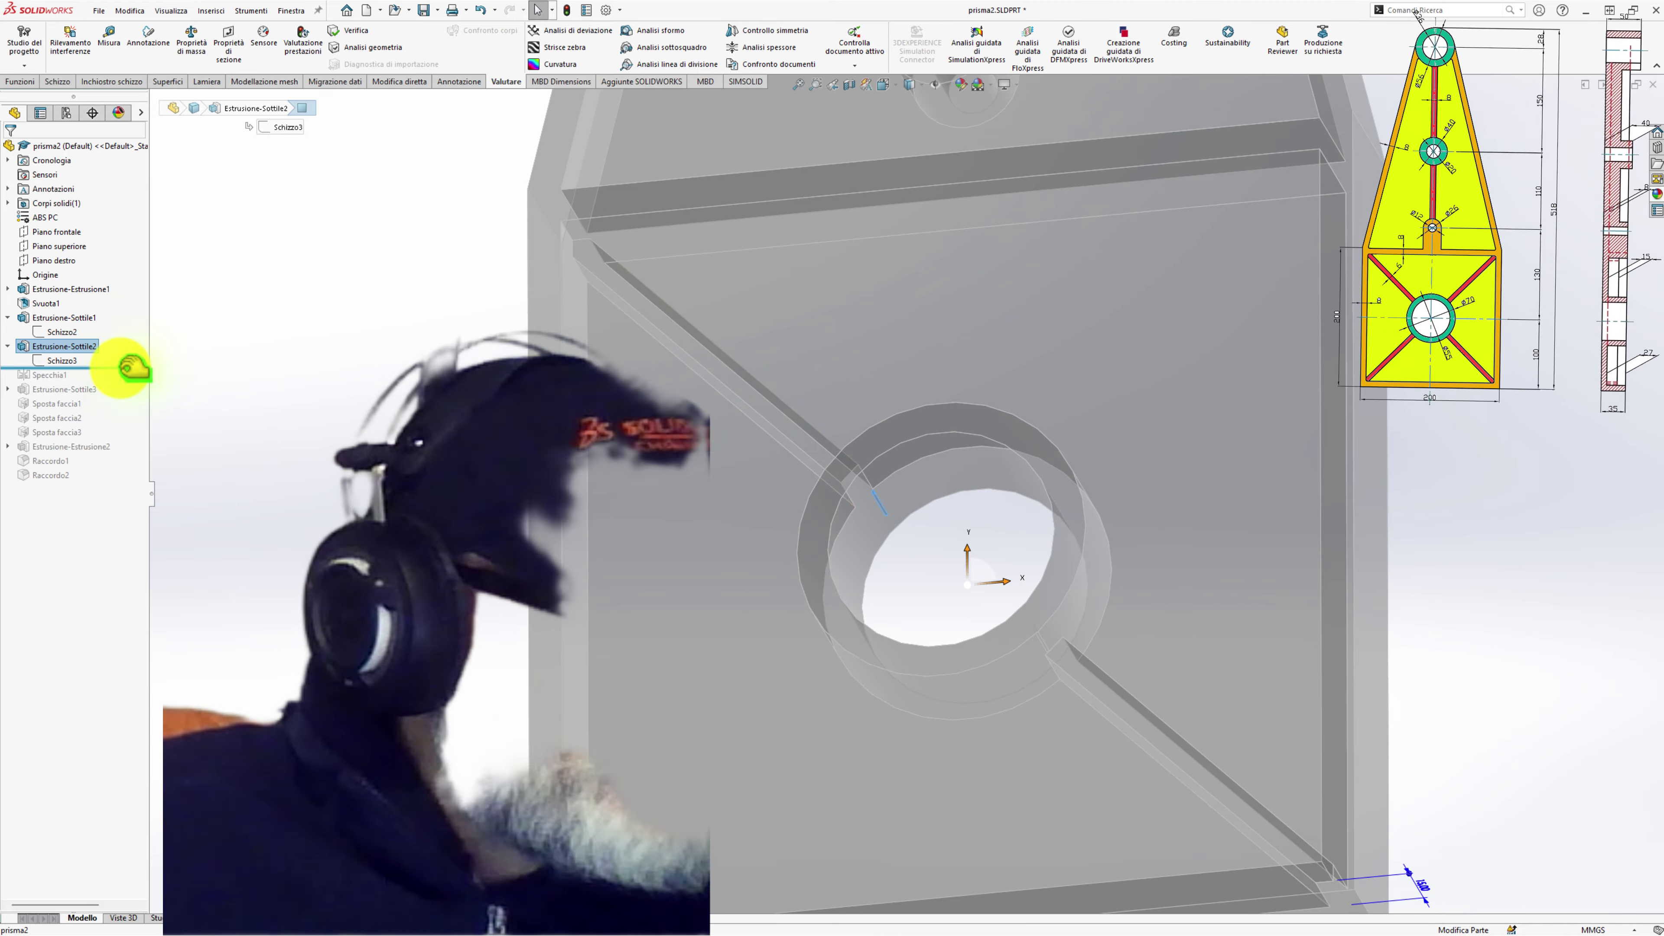
Roll back to just below Schizzo2, orbit to inspect the large hole, and select Schizzo2.
drag(134, 369, 111, 341)
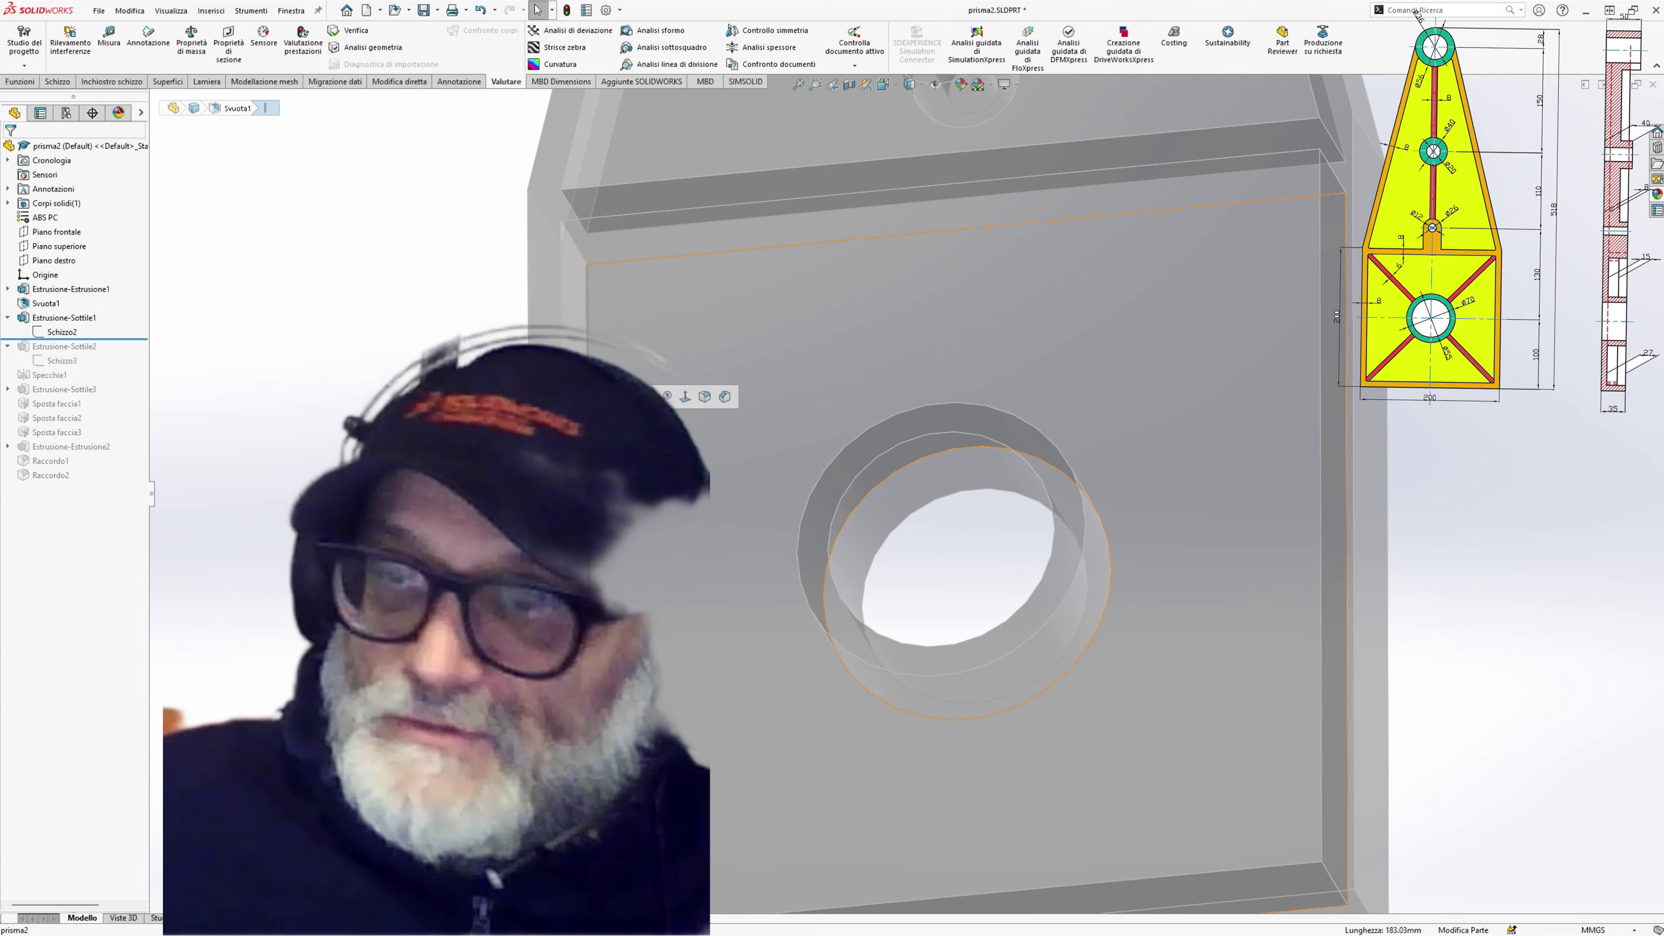
scroll(743, 417, up, 10)
mouse_move(743, 417)
middle_down()
mouse_move(795, 505)
mouse_move(987, 387)
middle_up()
scroll(961, 435, down, 2)
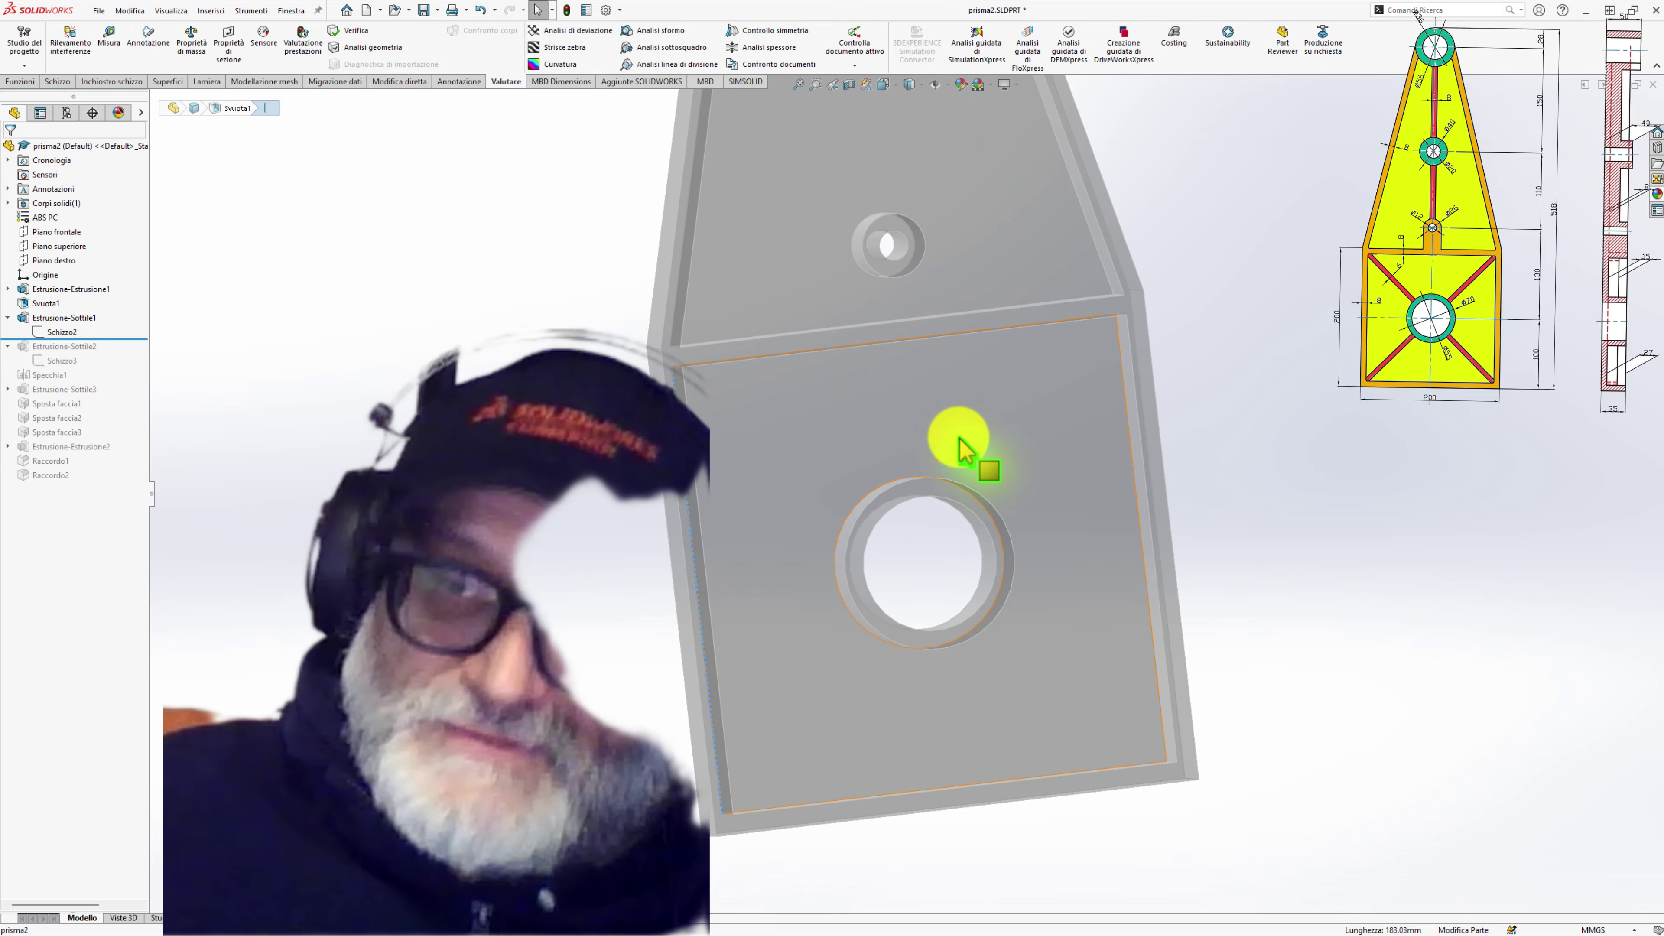
middle_drag(939, 485, 915, 496)
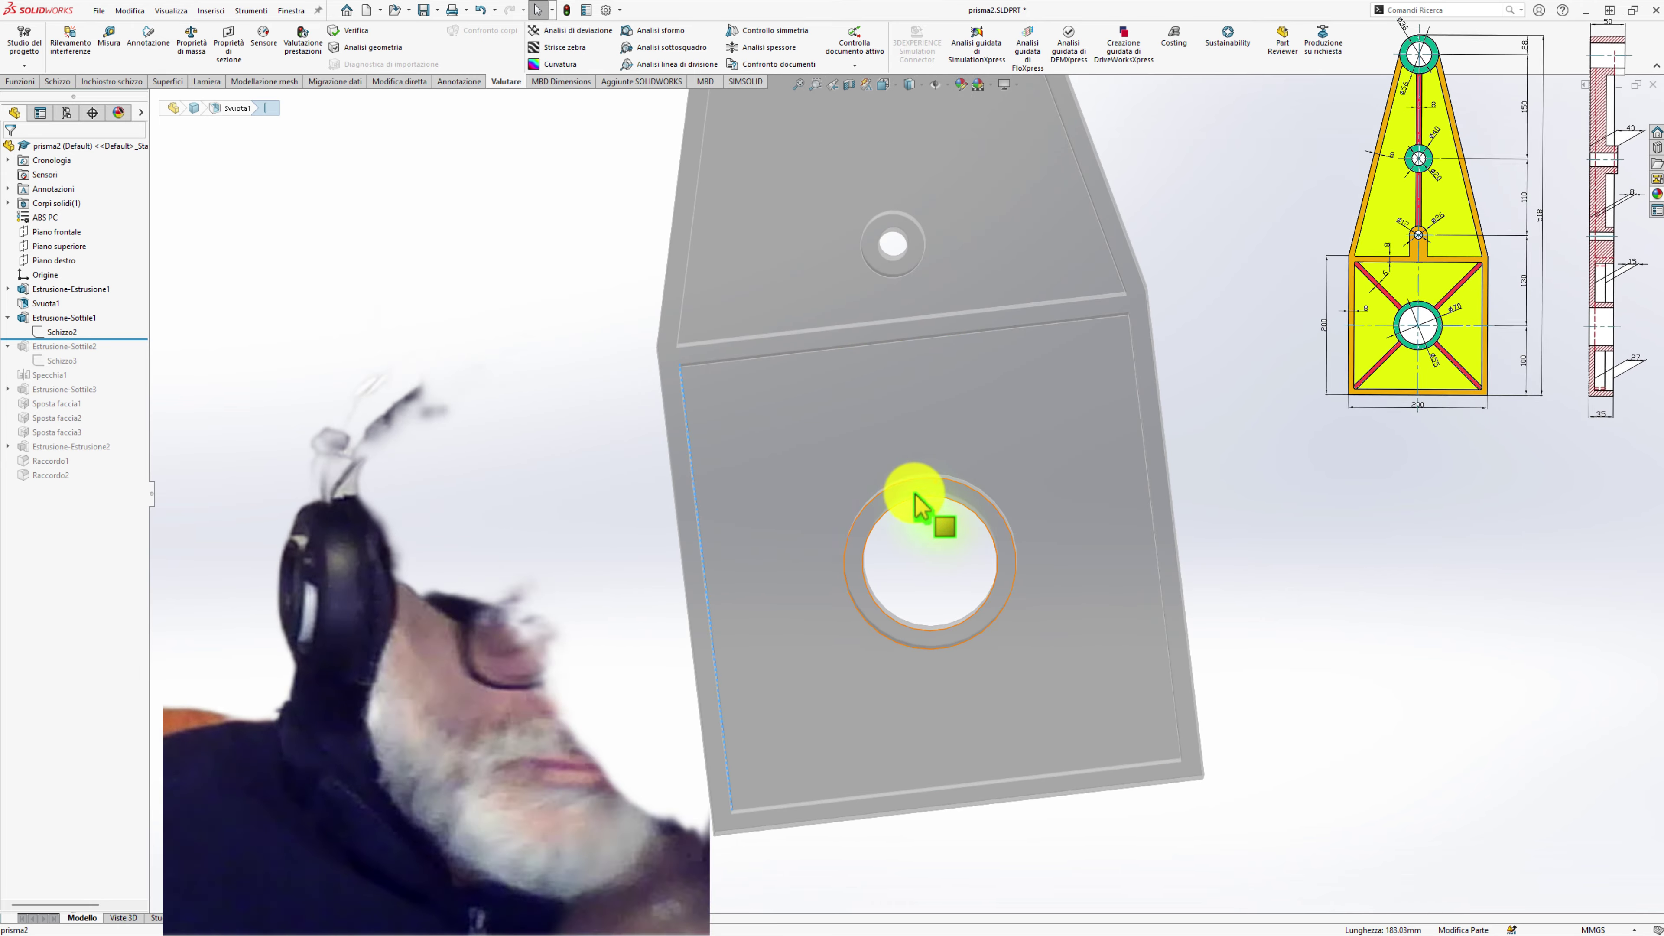
middle_drag(1058, 568, 892, 502)
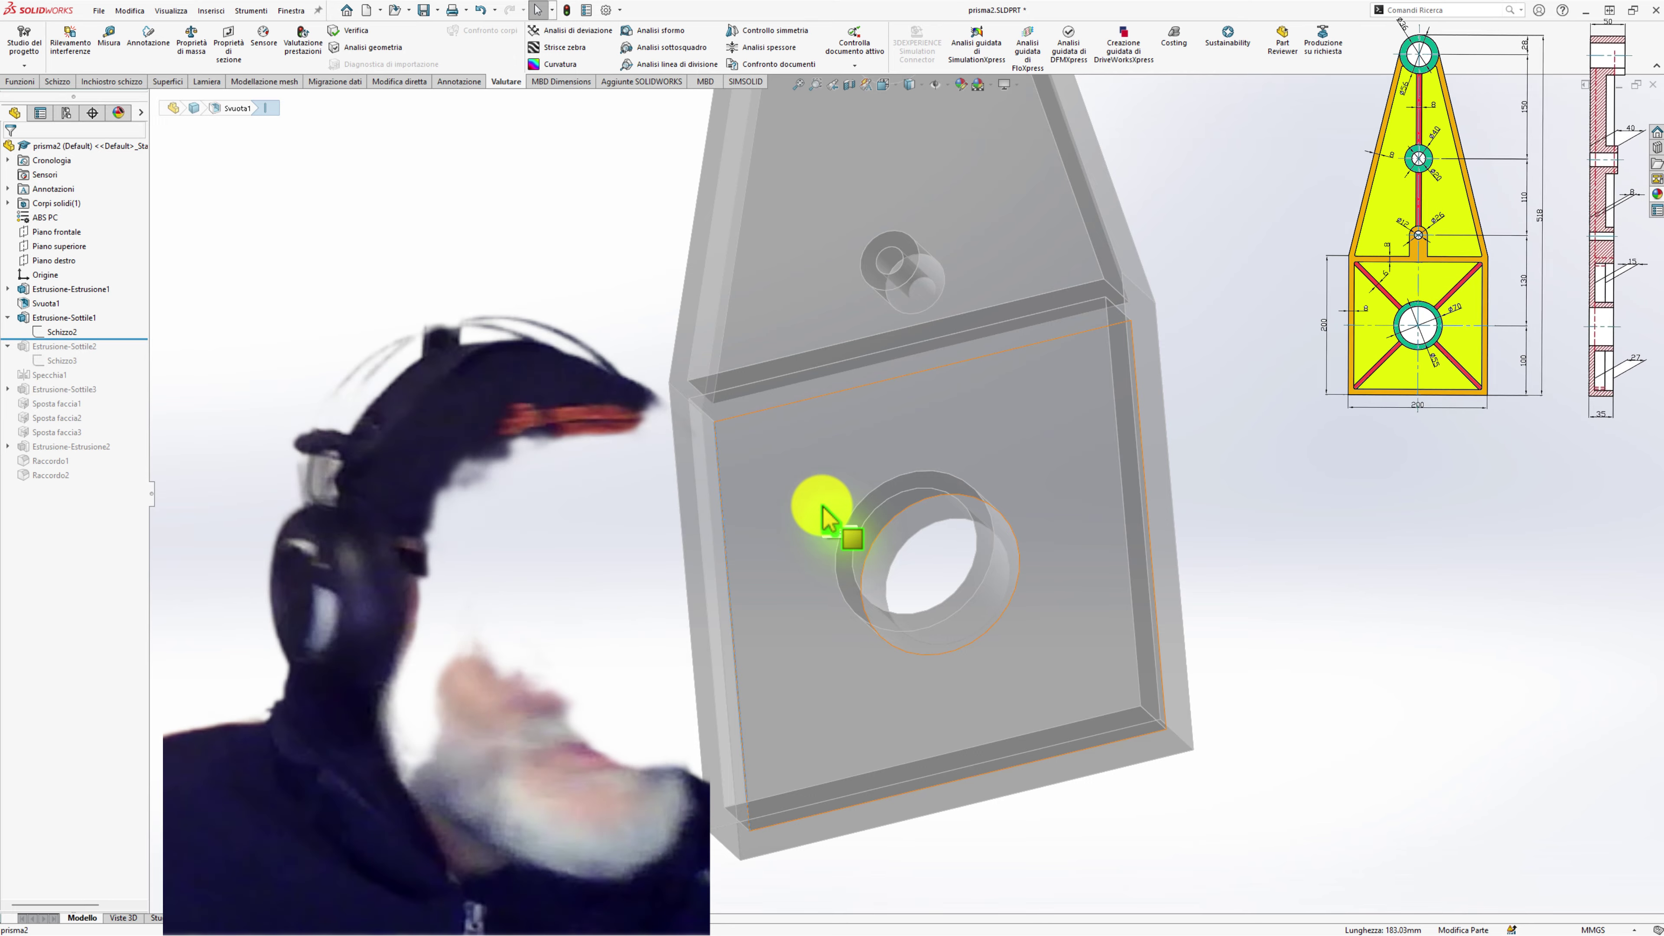
middle_drag(846, 520, 864, 544)
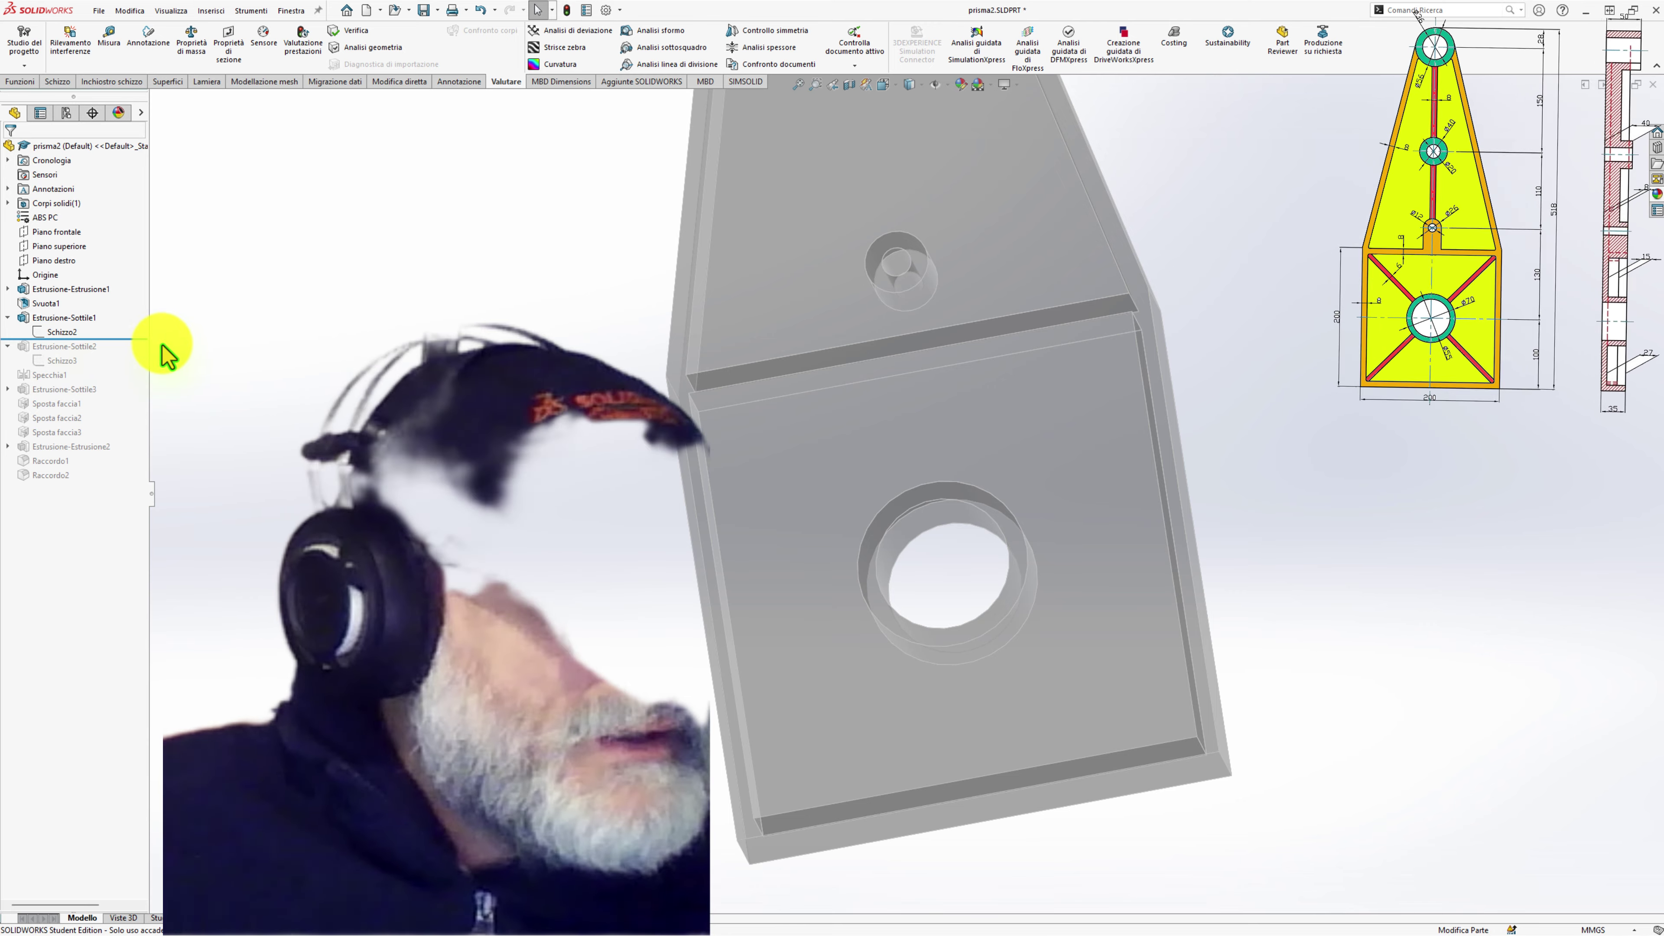
click(69, 329)
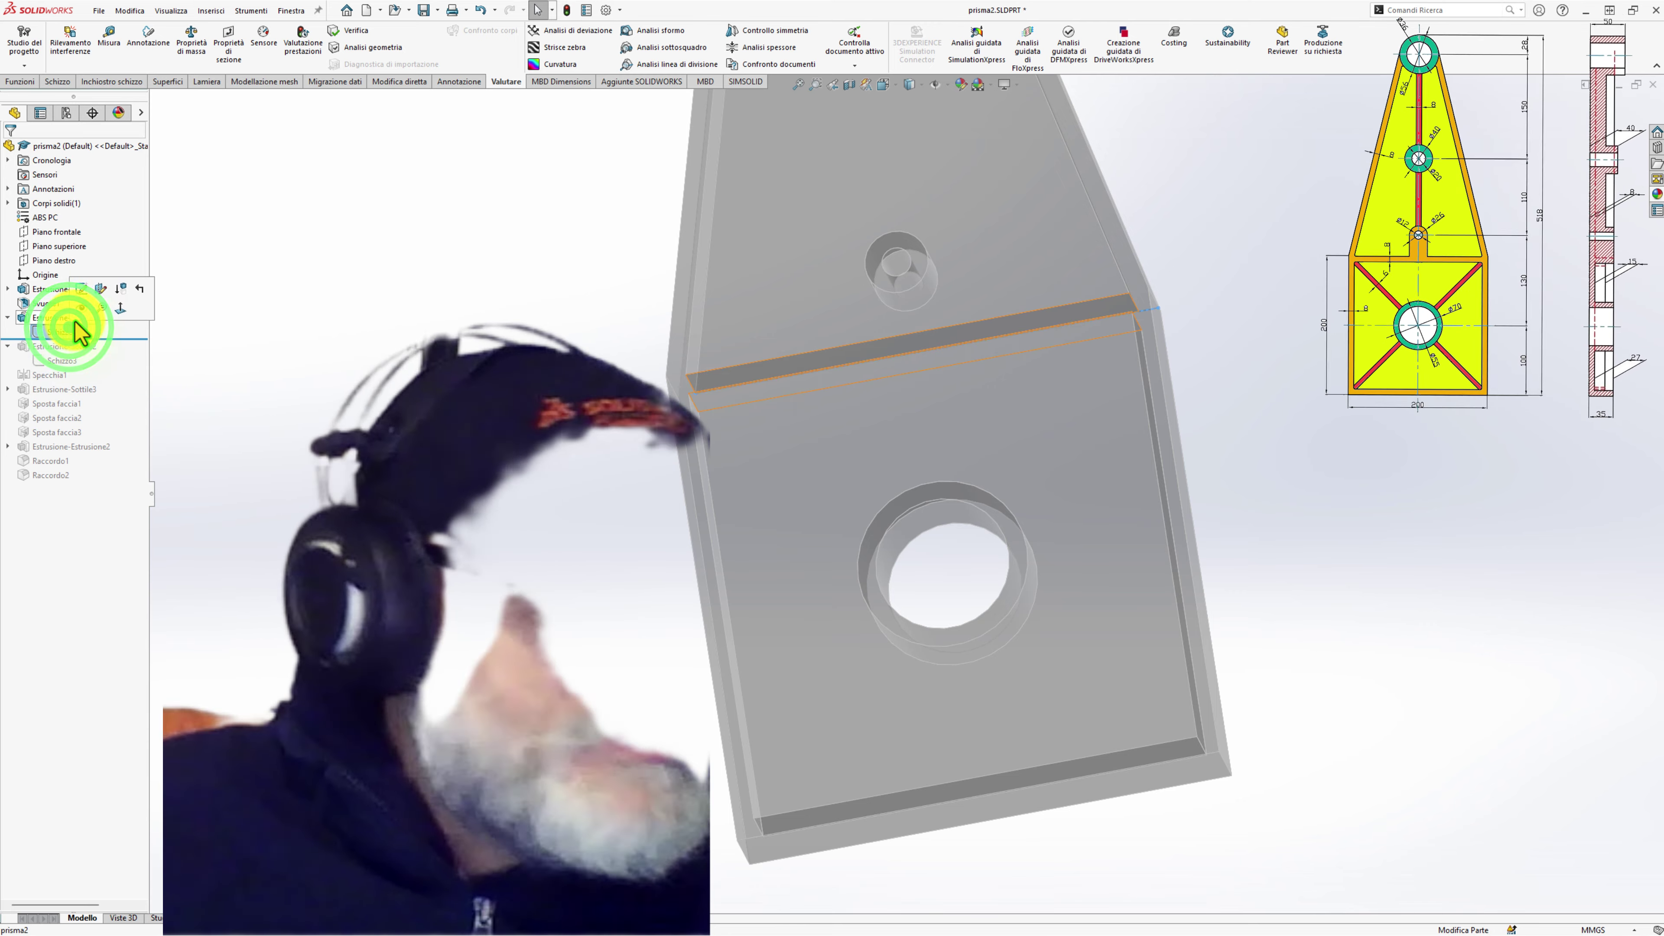
Edit Schizzo2 and re-snap the line's corner endpoint onto the plate corner.
click(77, 293)
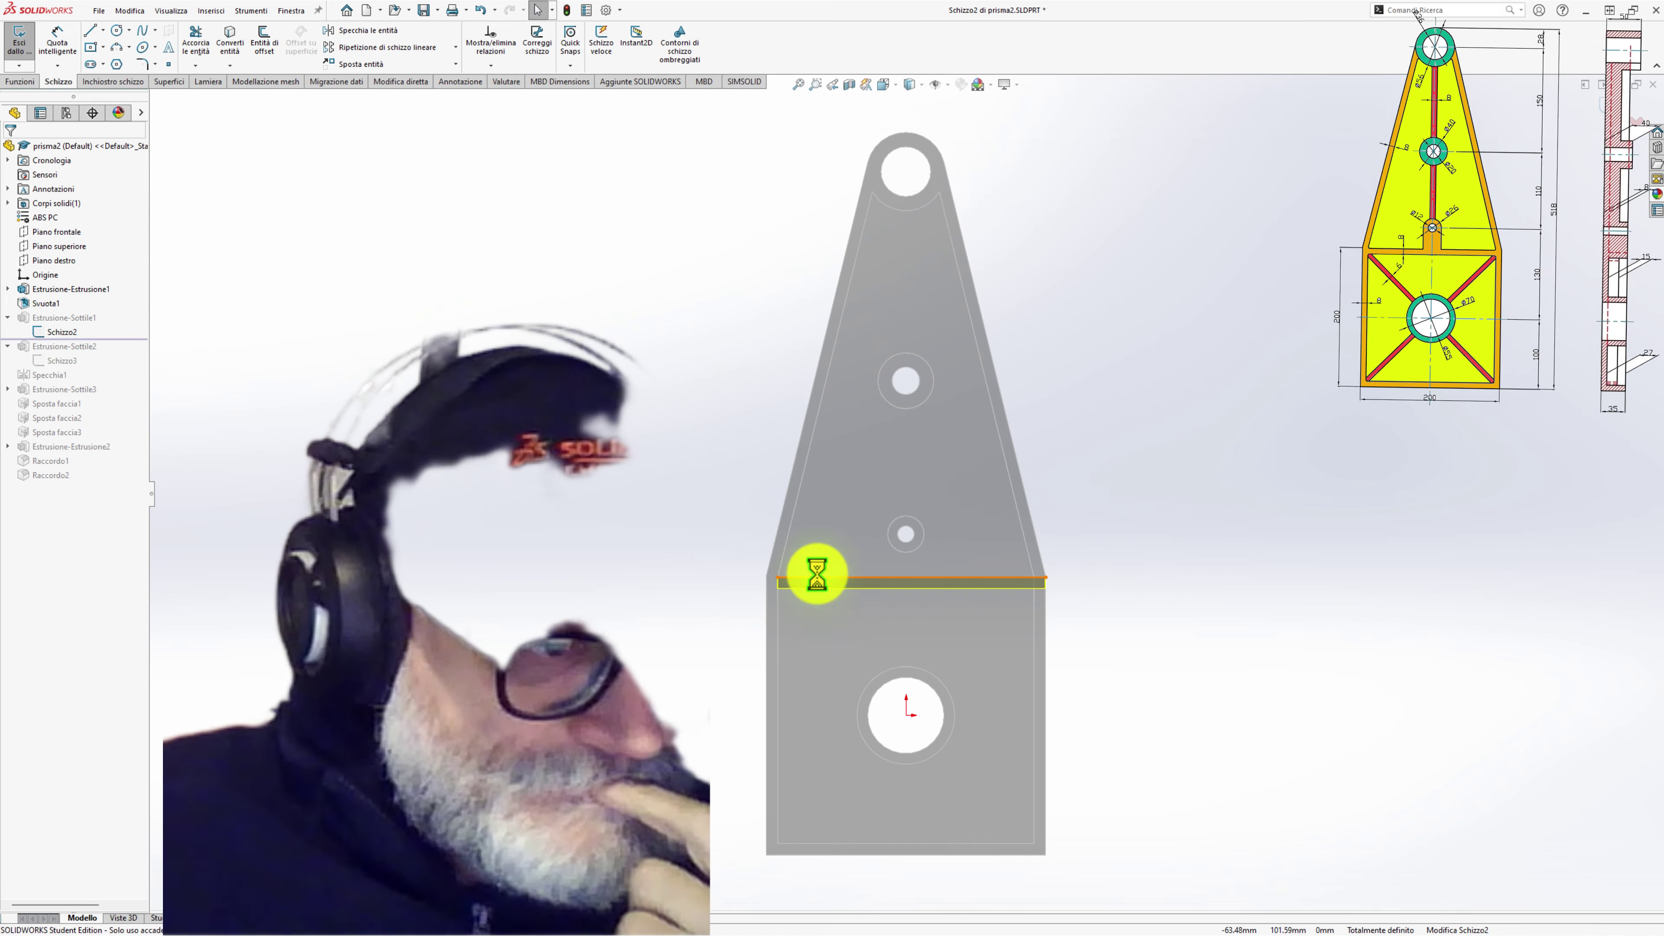
scroll(810, 569, down, 5)
click(692, 565)
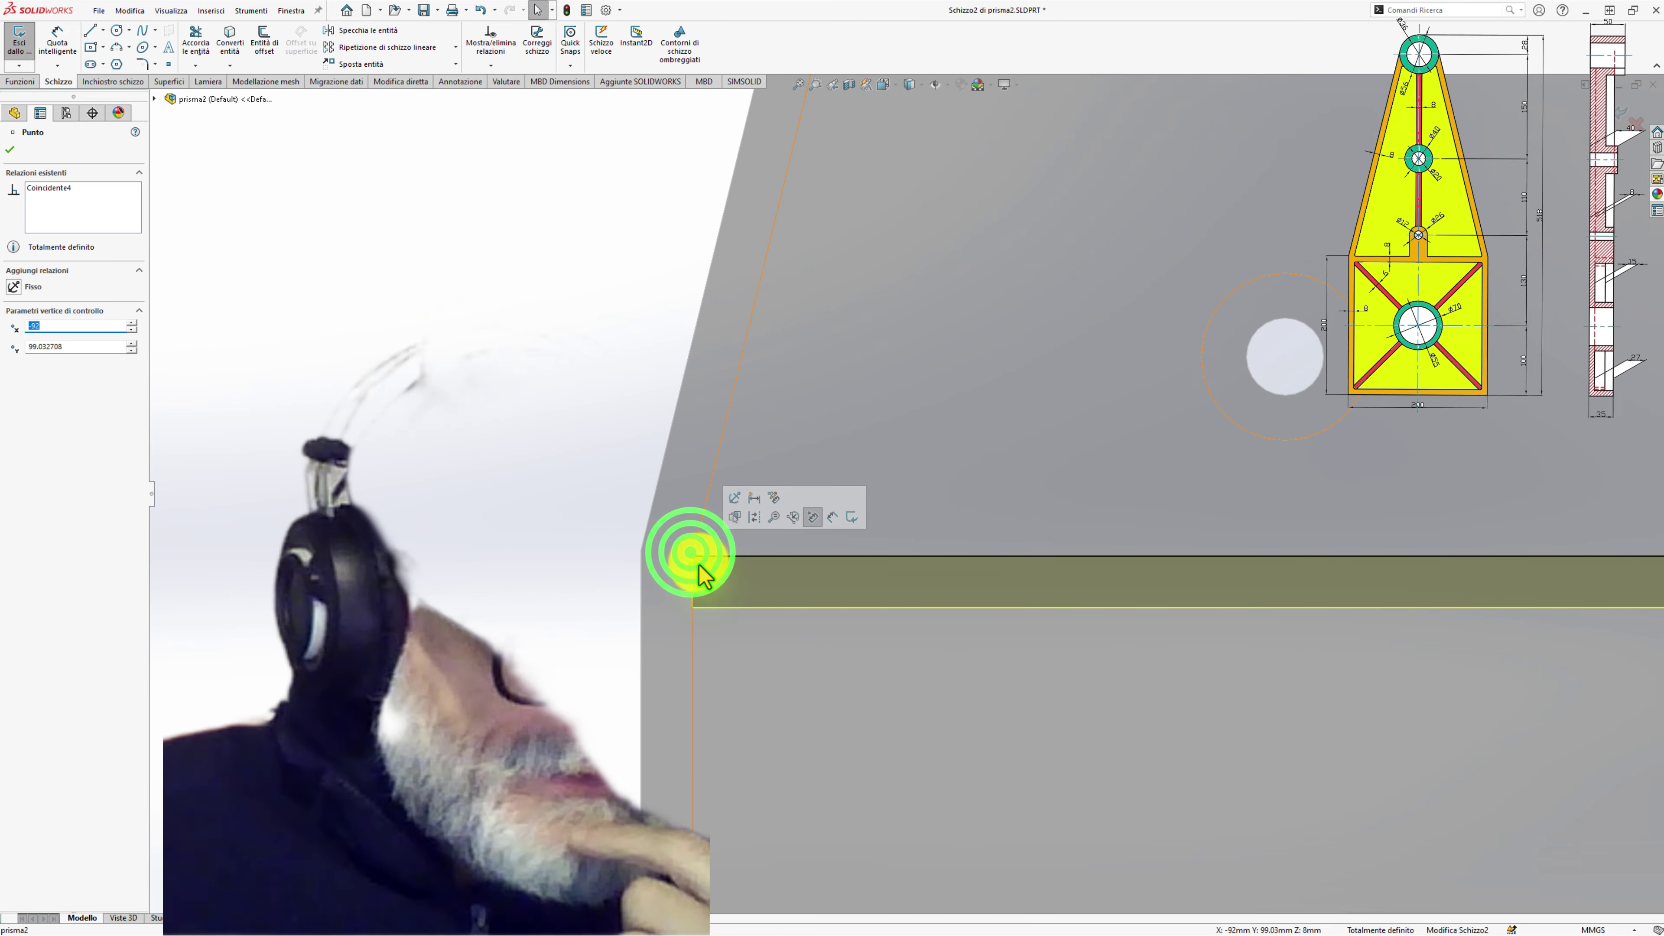
drag(693, 565, 640, 552)
Zoom to verify the sketch is fully defined, then exit back to the part.
scroll(786, 603, up, 2)
scroll(1081, 571, up, 2)
scroll(1311, 543, up, 1)
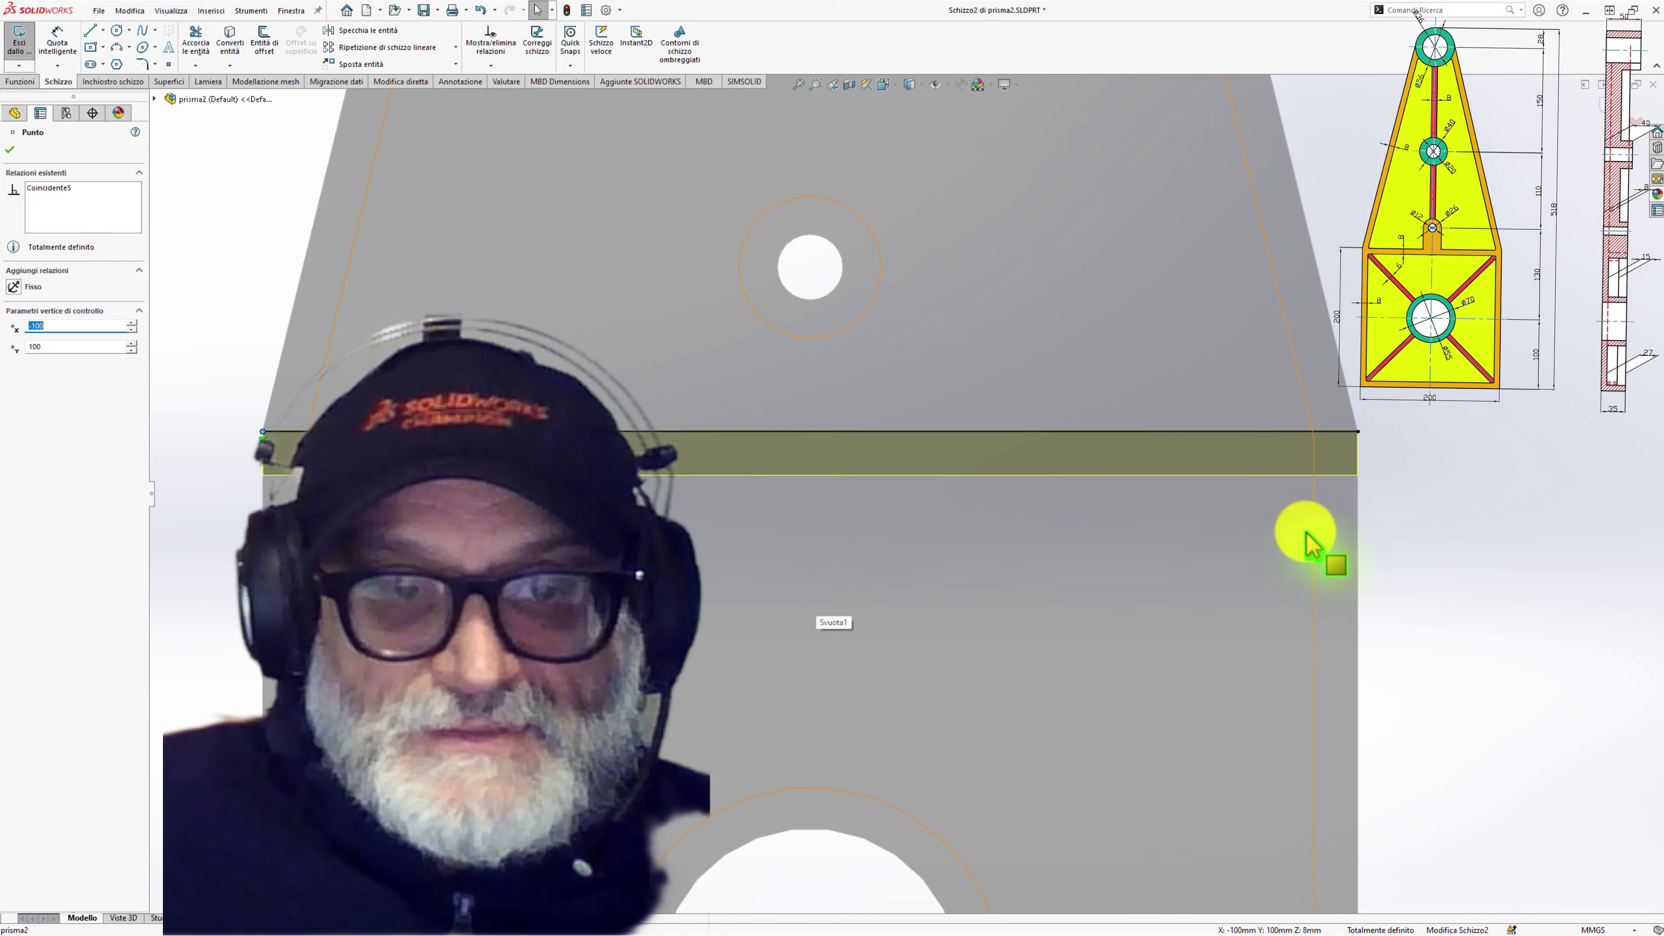
scroll(1311, 542, down, 2)
scroll(1263, 465, down, 3)
scroll(1126, 472, up, 1)
scroll(1125, 472, up, 2)
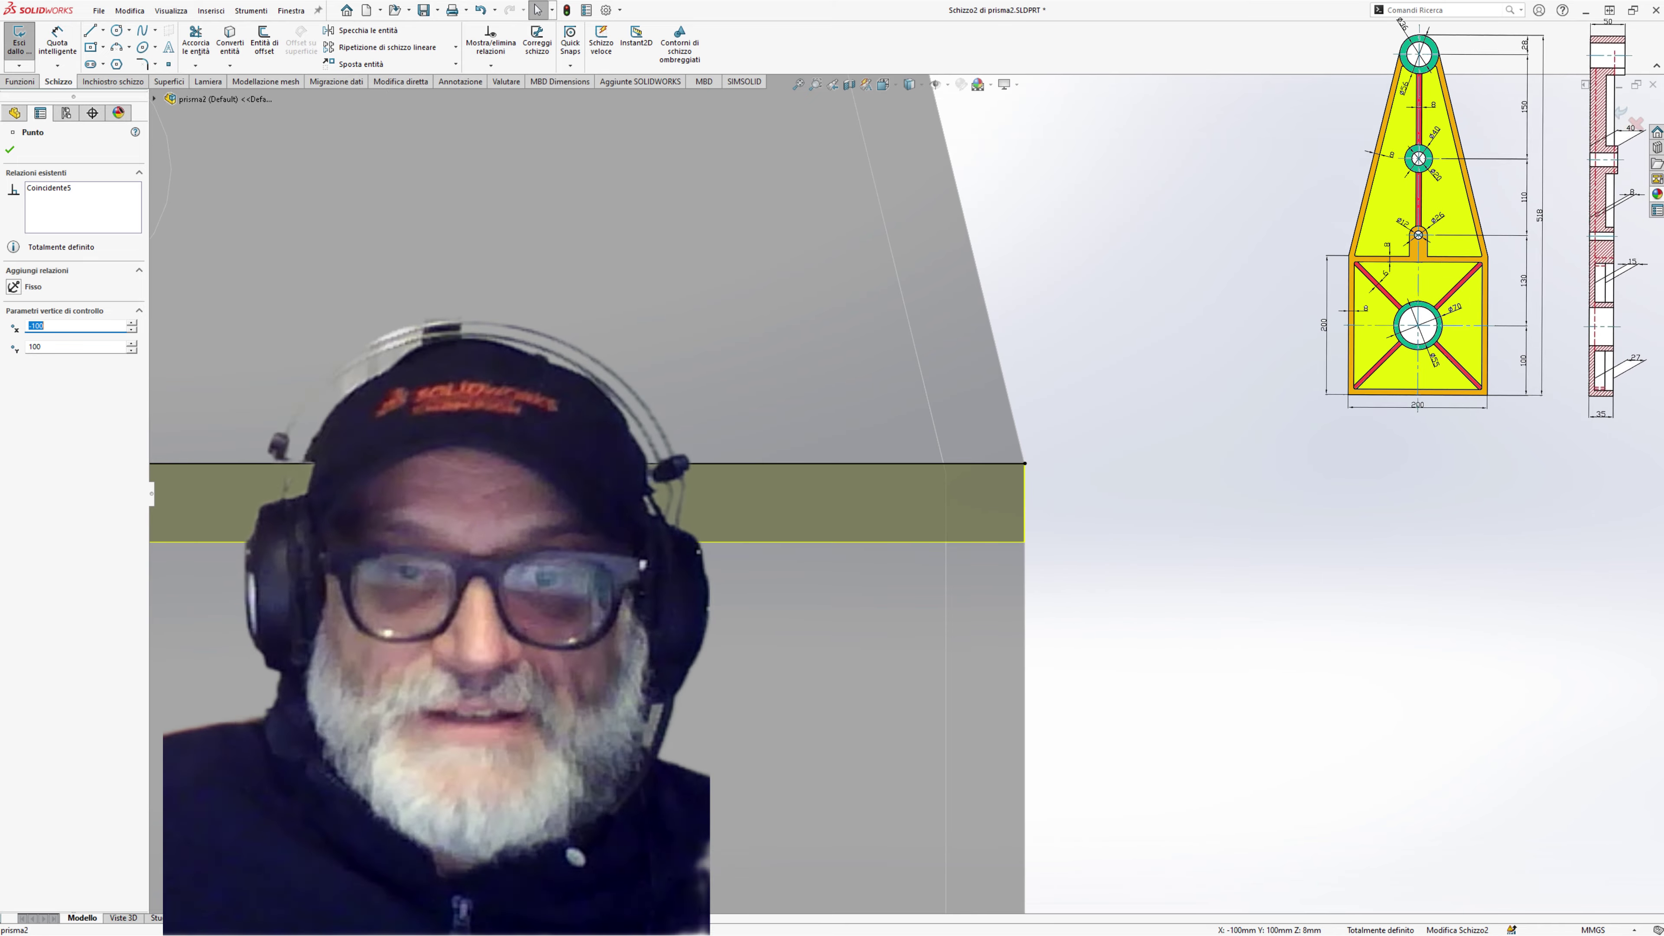
click(1623, 123)
scroll(602, 596, up, 2)
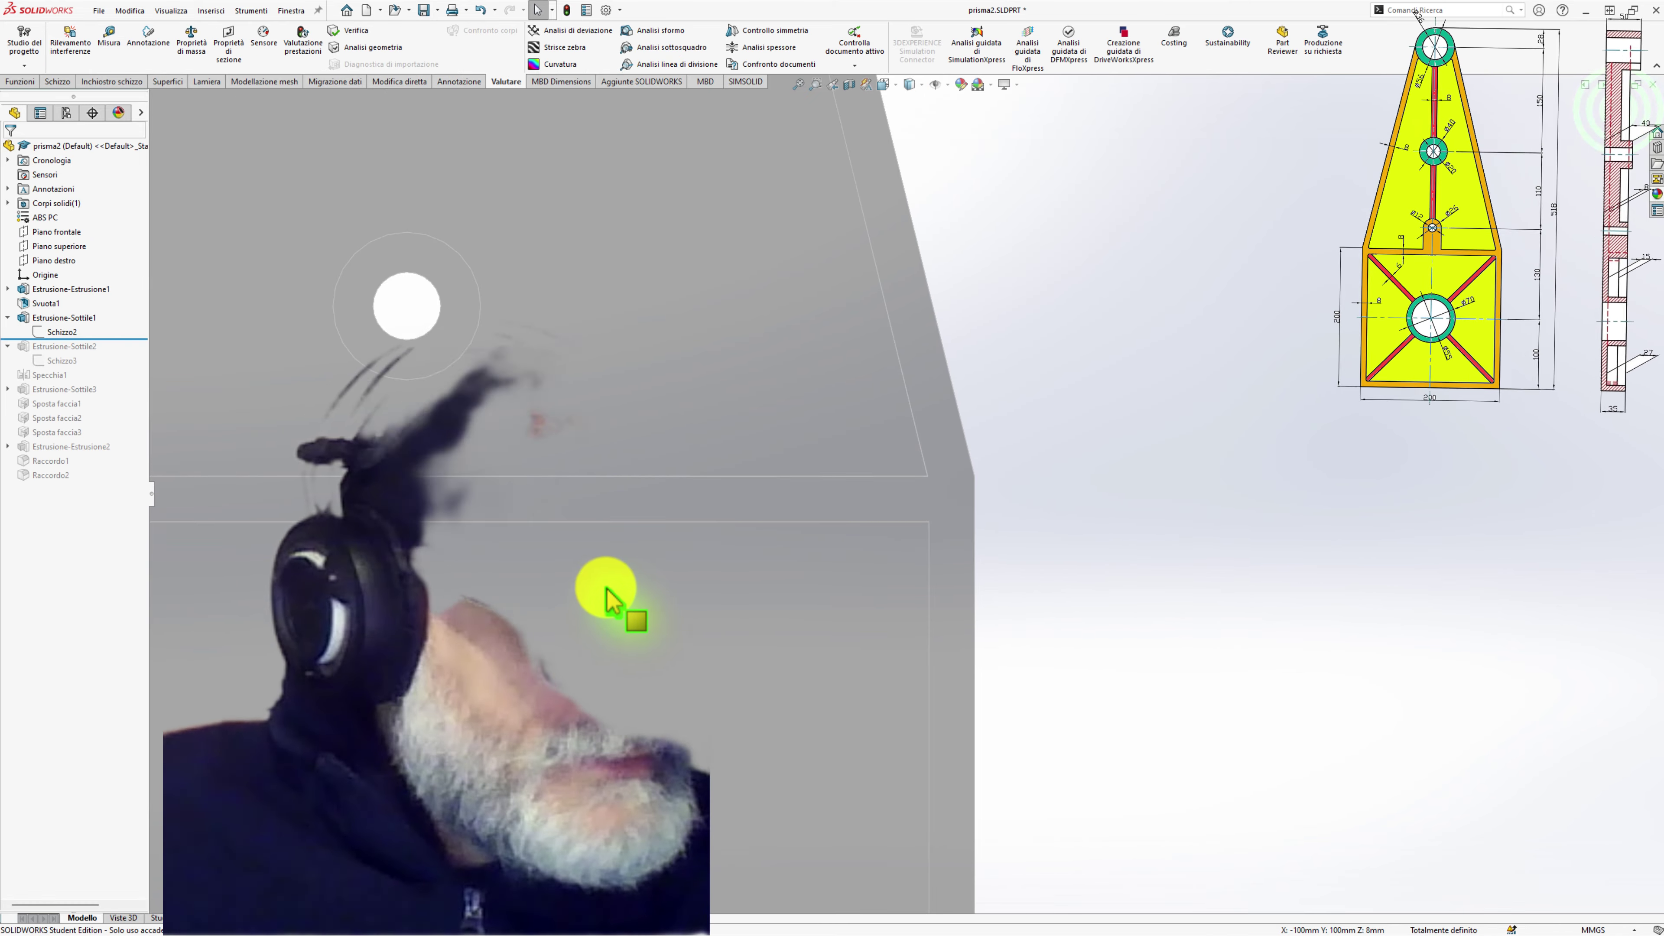
mouse_move(490, 337)
middle_down()
mouse_move(616, 383)
mouse_move(485, 577)
middle_up()
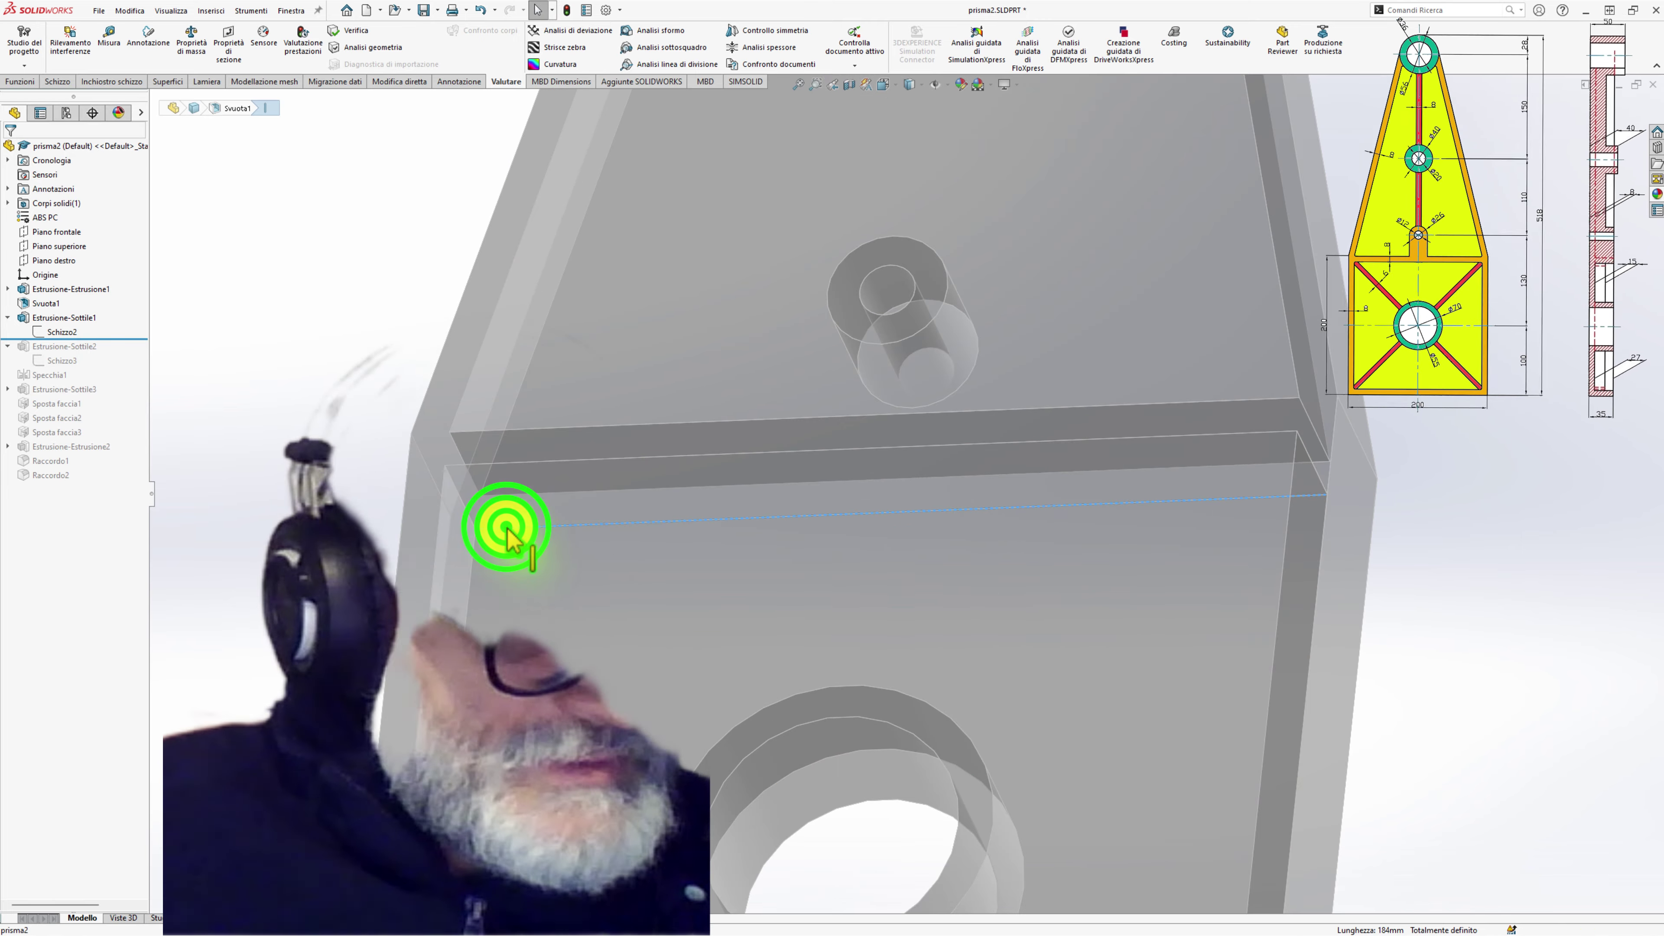
key(ctrl+1)
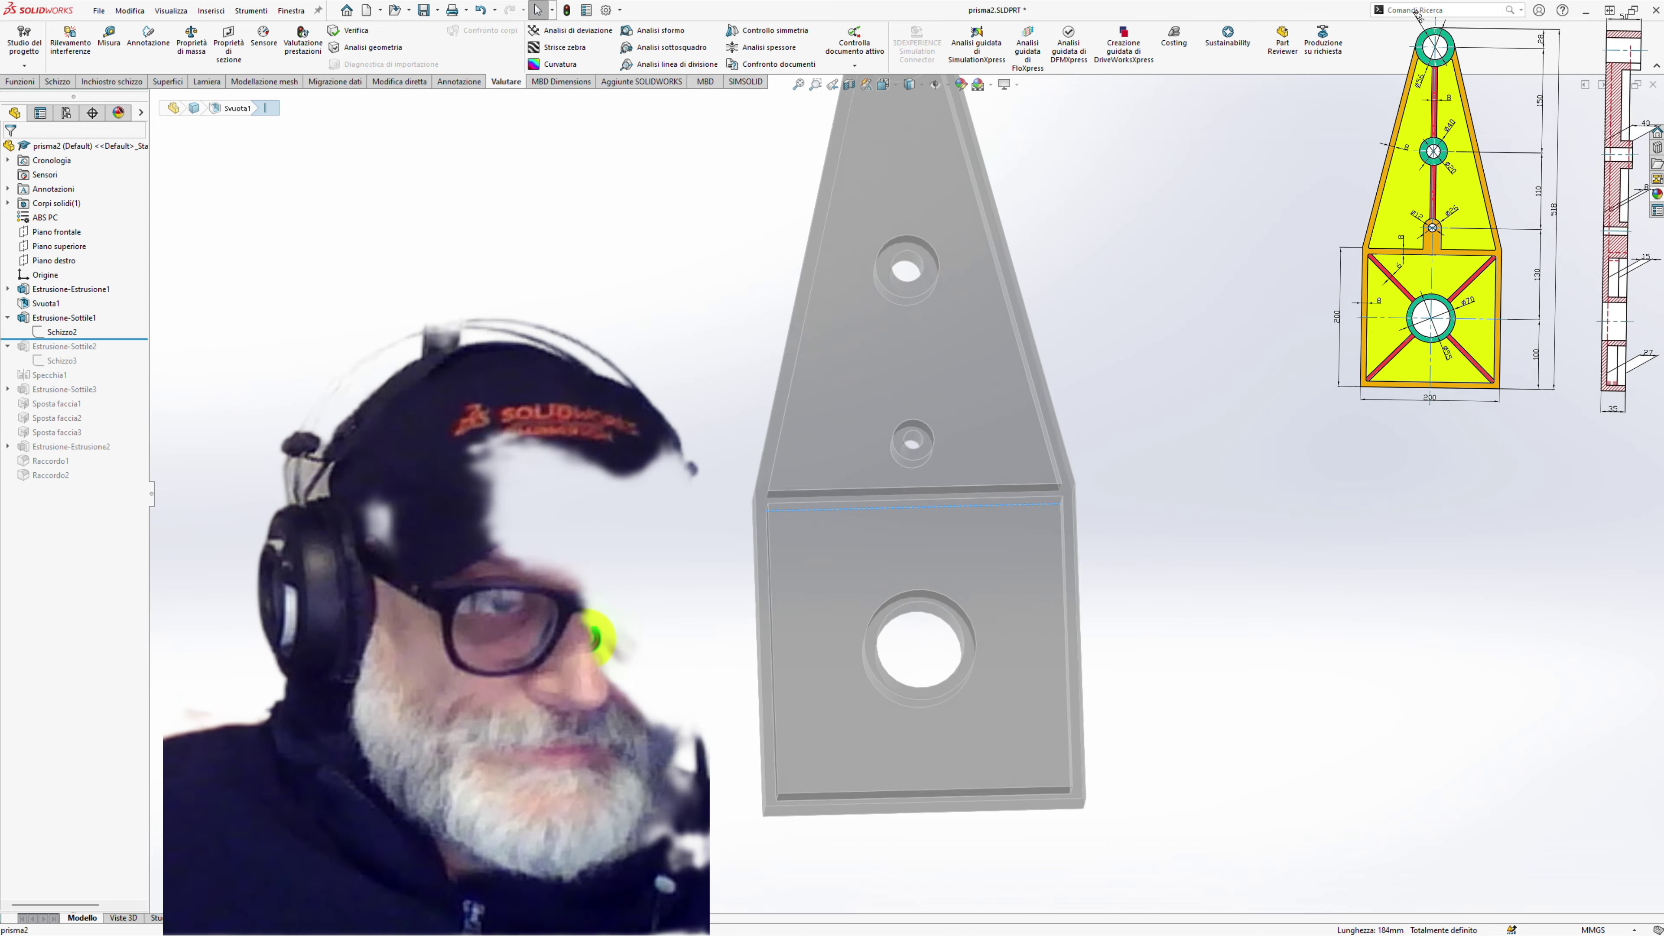
Roll forward past Raccordo2, then orbit and zoom to inspect the rebuilt fillets.
drag(130, 339, 131, 483)
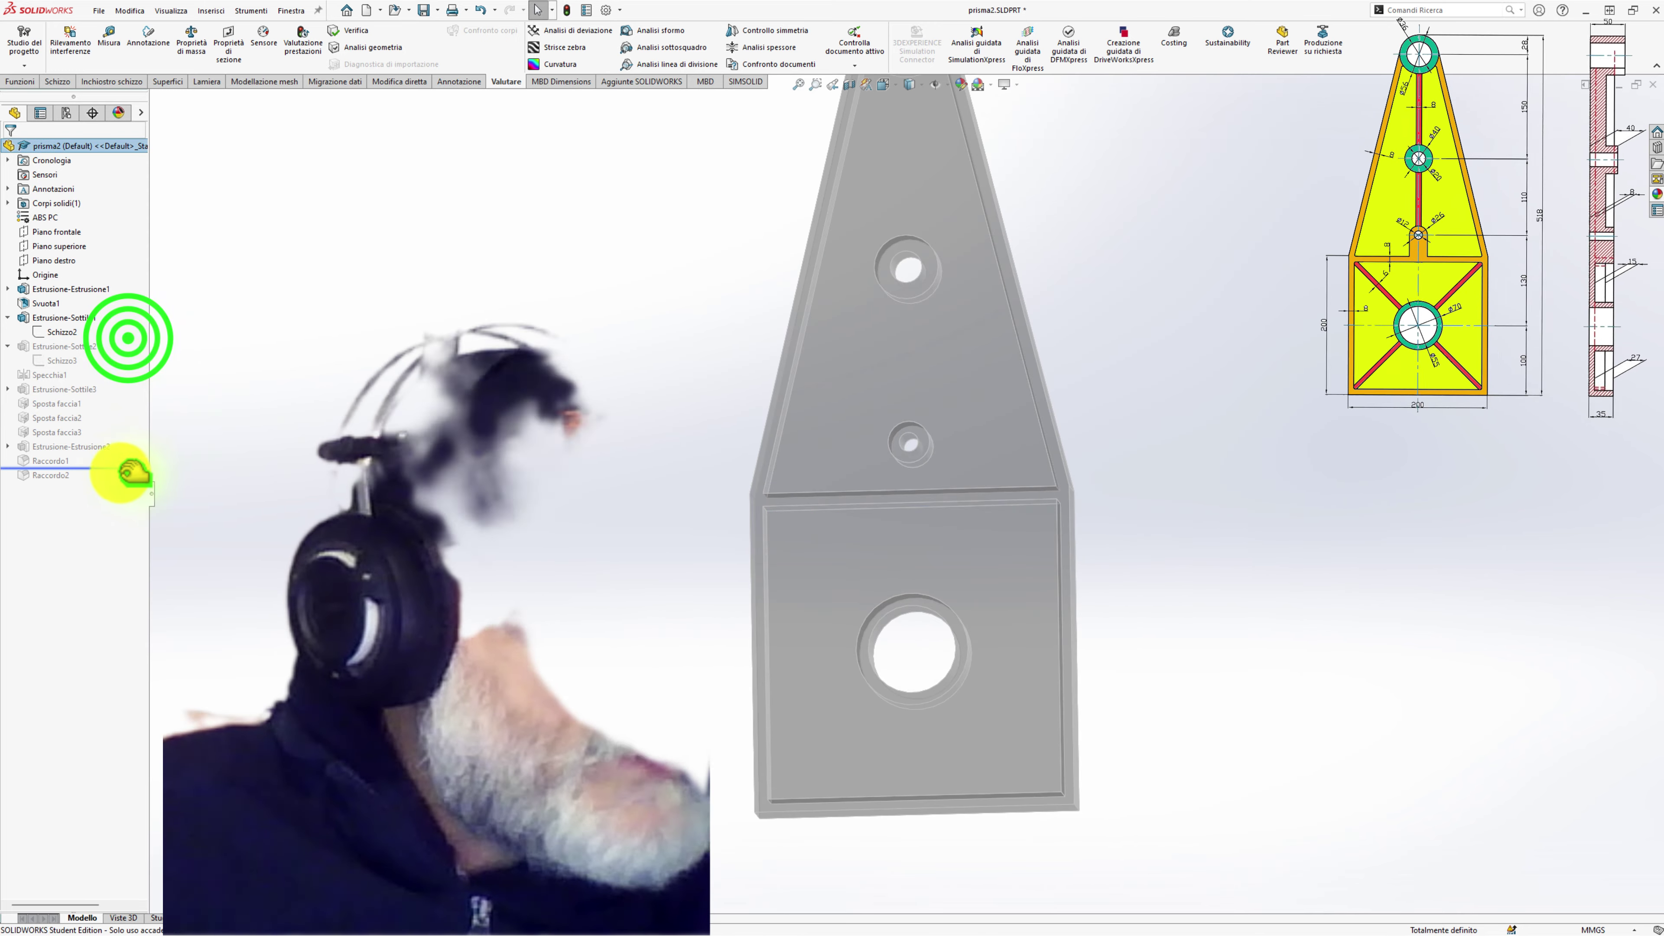
middle_drag(881, 546, 740, 467)
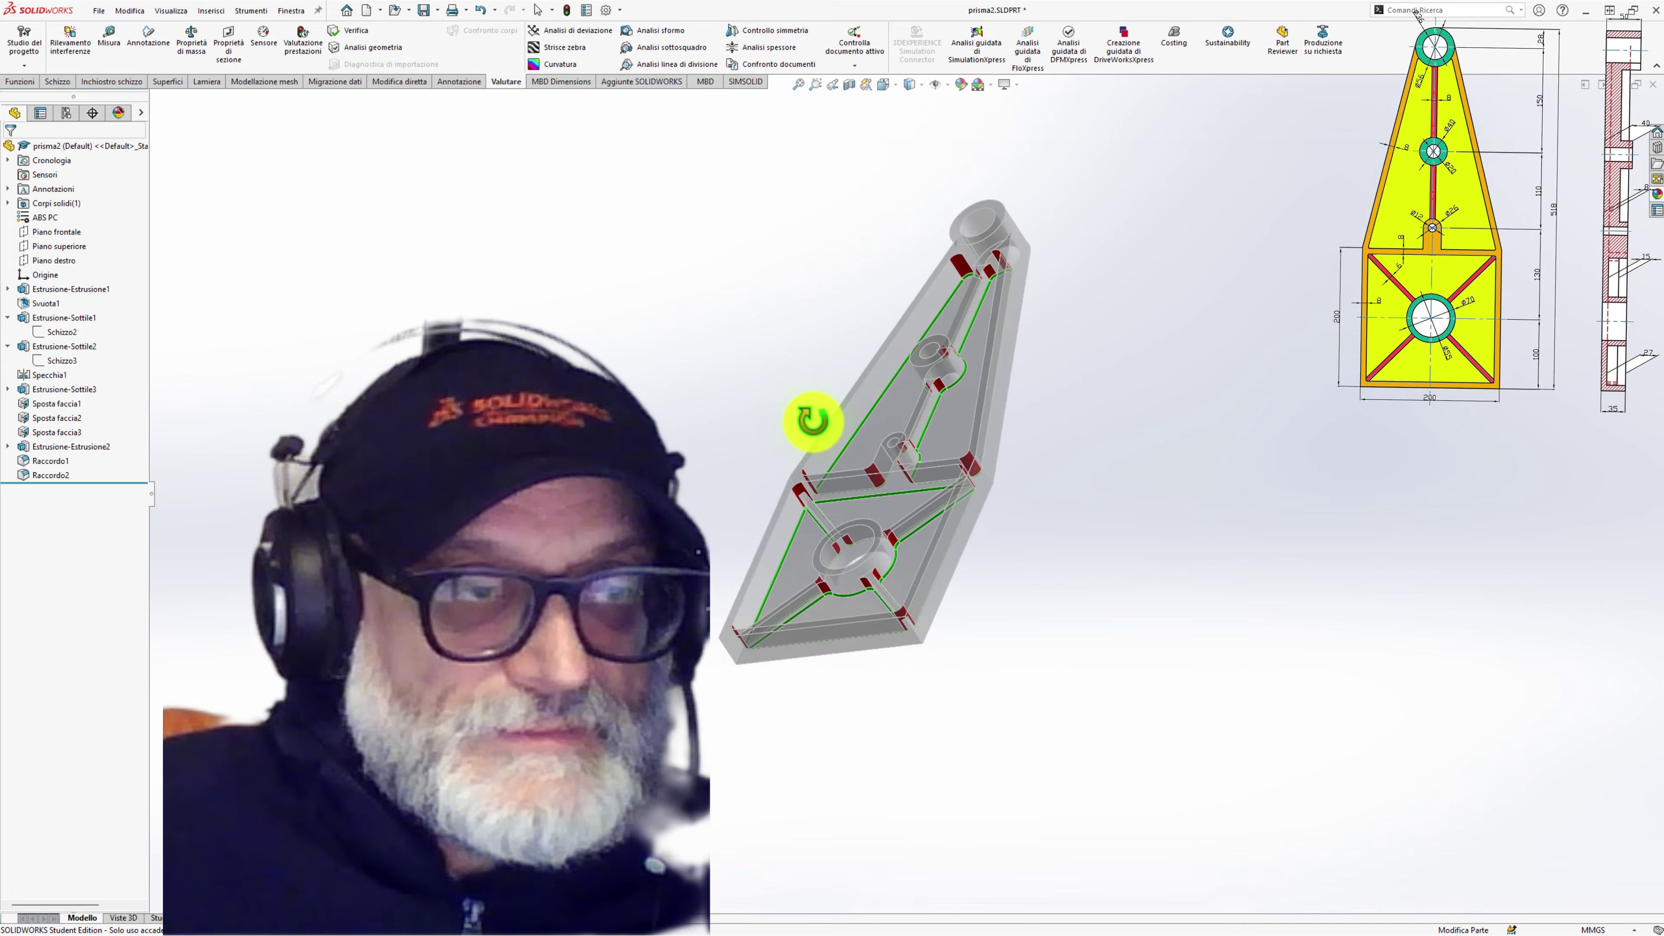
scroll(892, 476, down, 3)
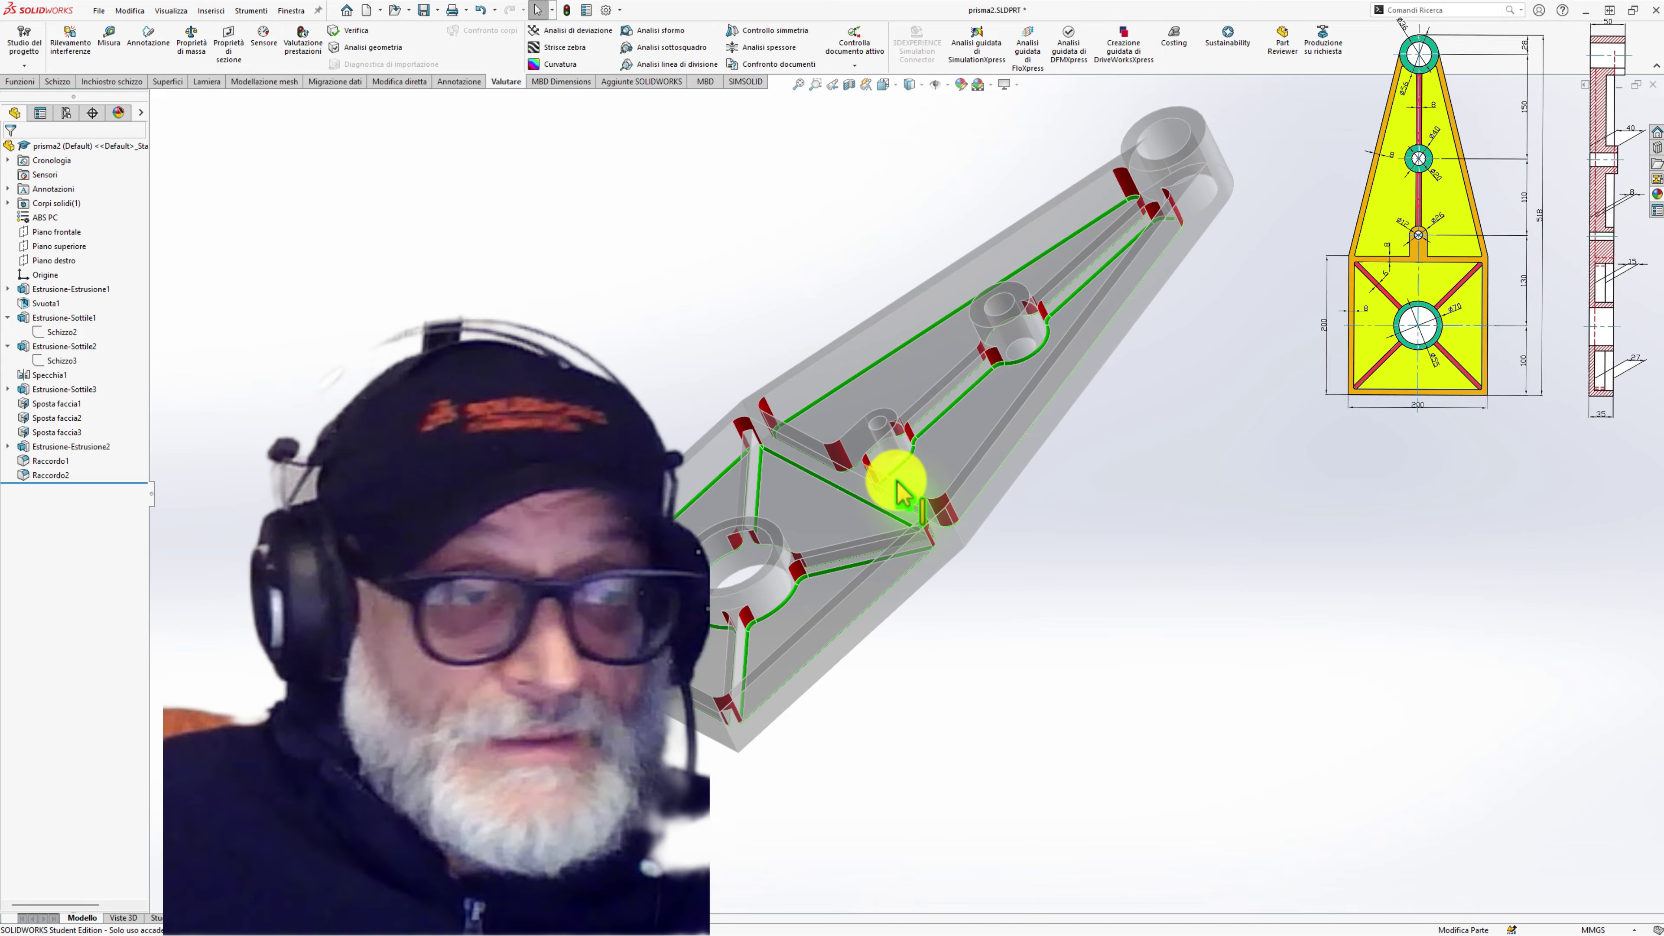
scroll(880, 494, down, 3)
middle_drag(744, 507, 773, 519)
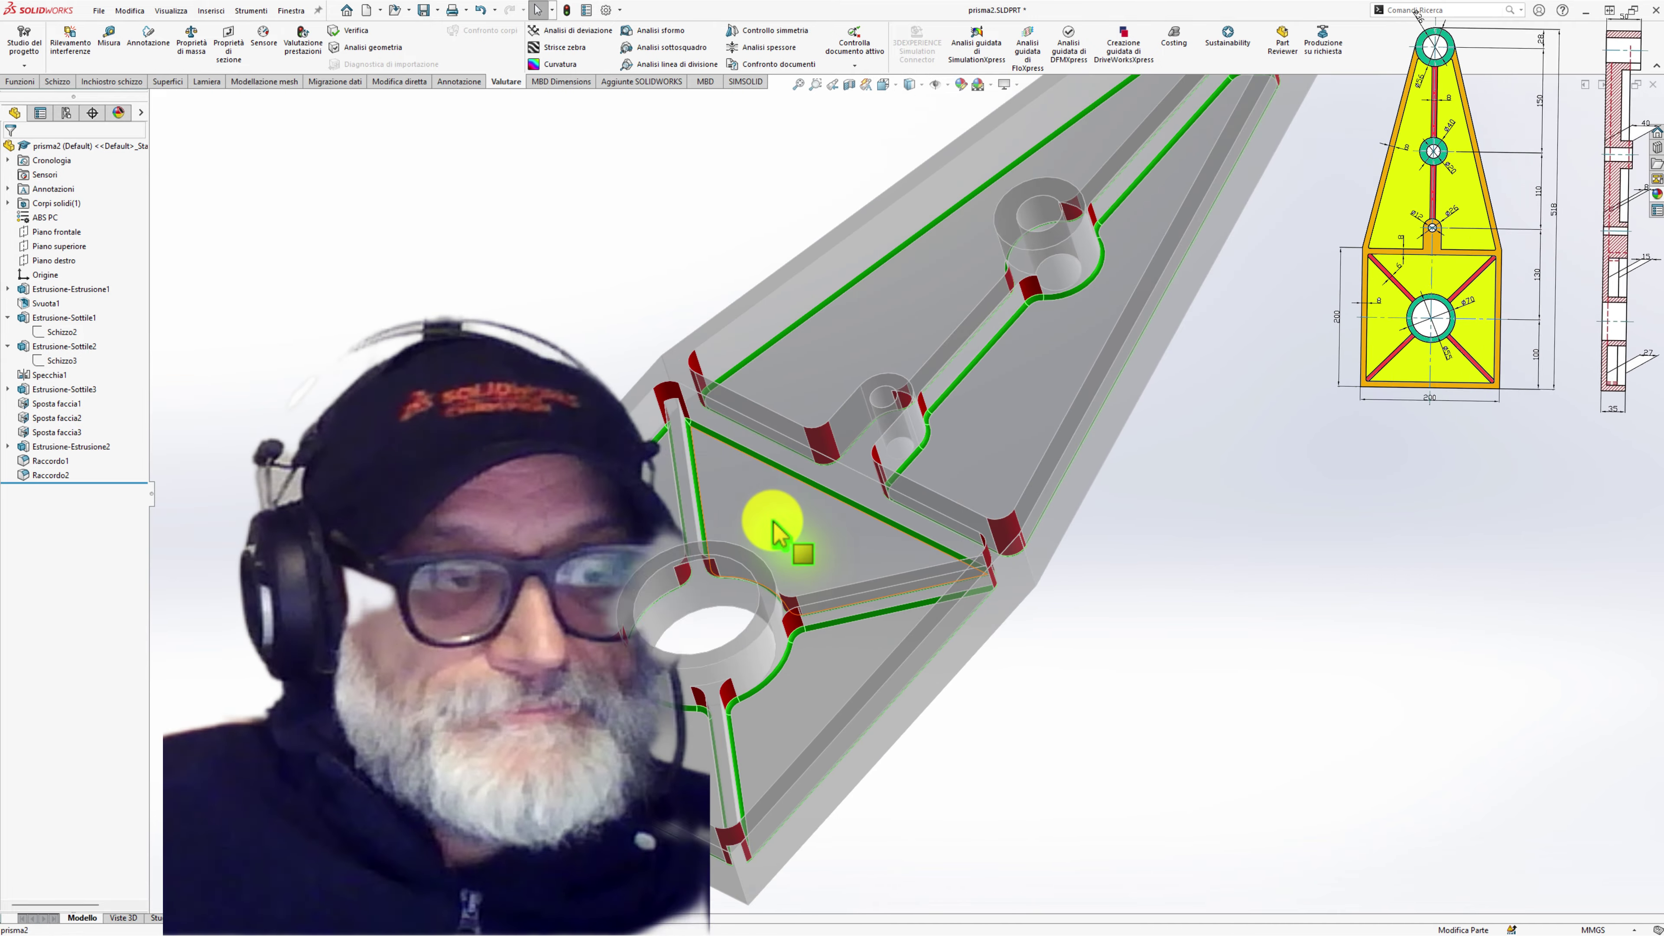
scroll(776, 531, down, 2)
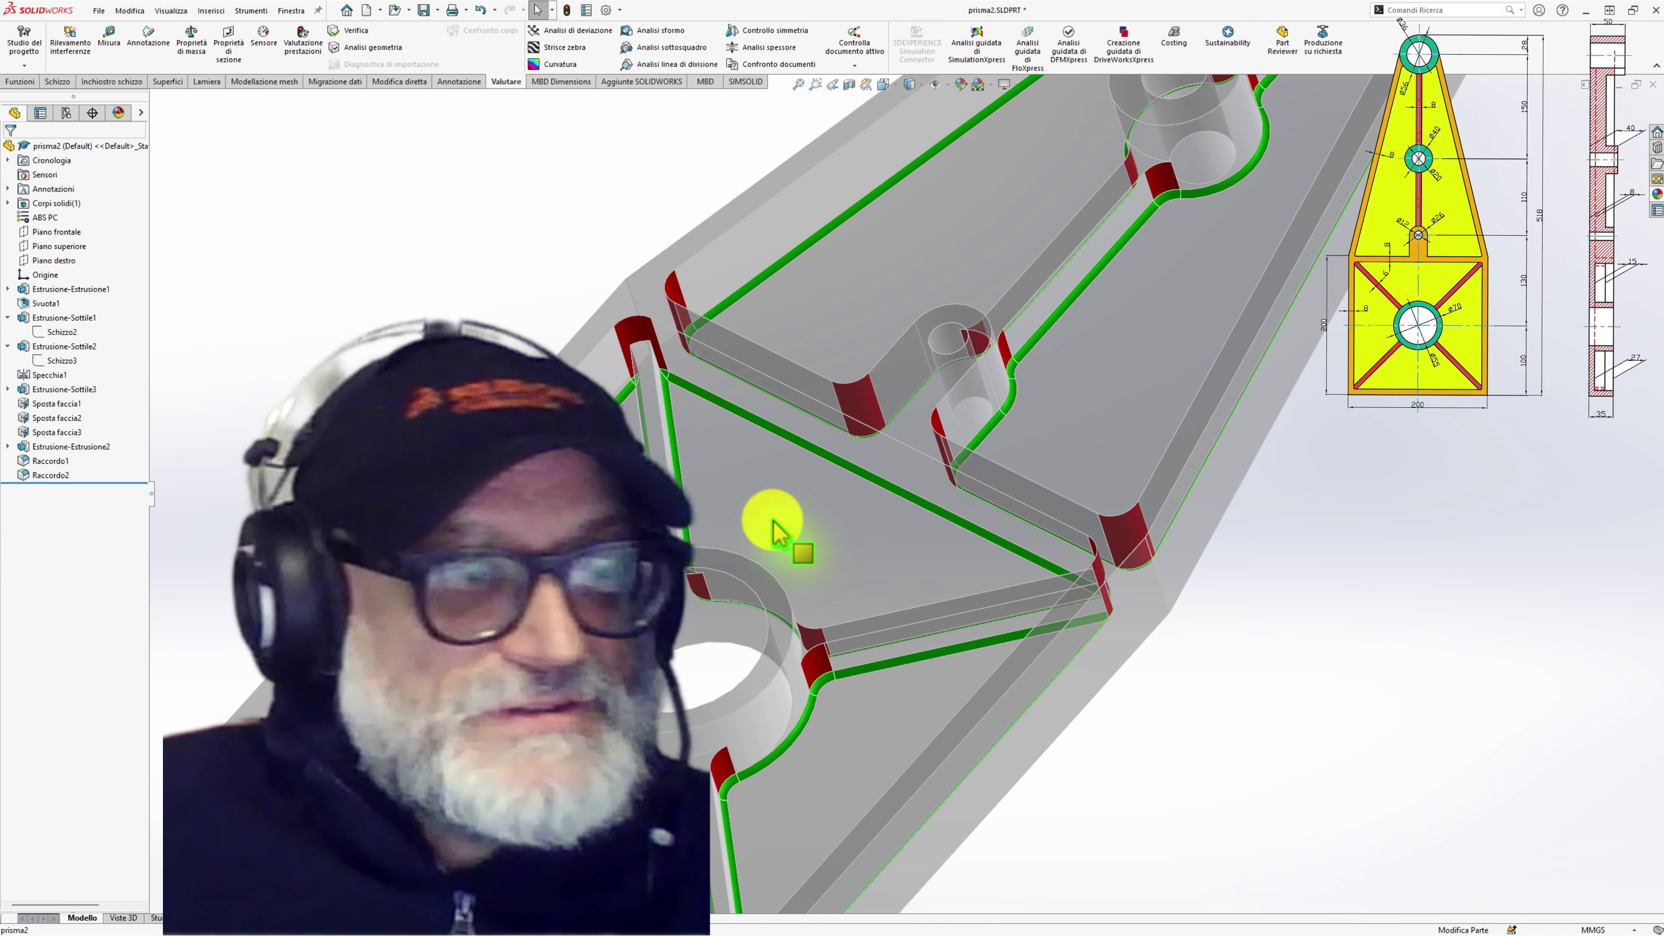